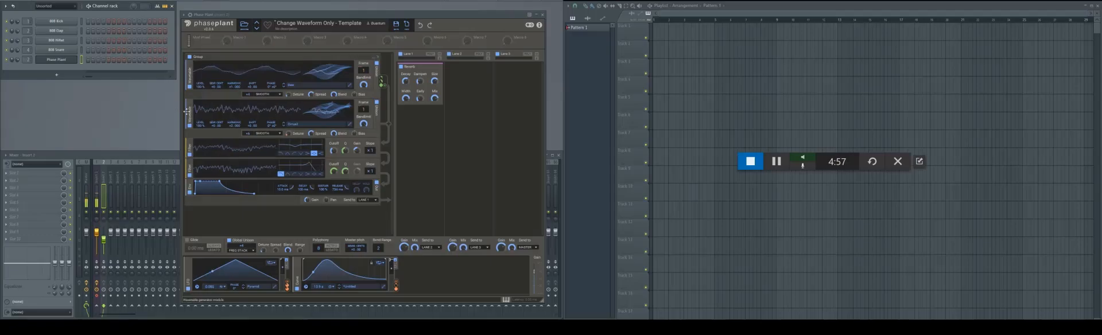
# - Initialize the patch with a default Wavetable oscillator and open its wavetable in the editor beside the synth
pyautogui.click(407, 26)
pyautogui.click(248, 77)
pyautogui.click(253, 106)
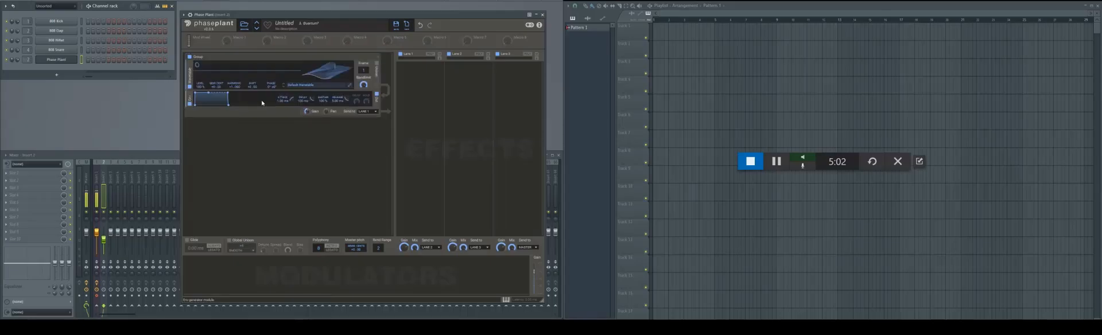
pyautogui.click(350, 85)
pyautogui.moveTo(325, 31); pyautogui.dragTo(1099, 49)
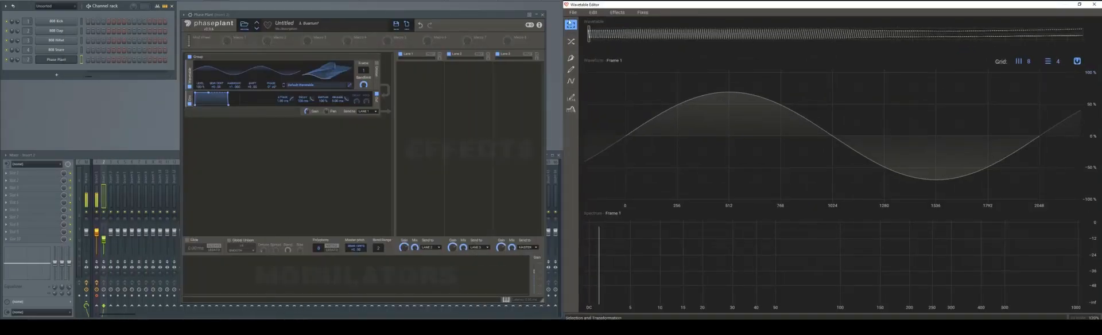
# - Create a new blank wavetable and fill frame 1 with a full sine wave using the Wave tool
pyautogui.click(574, 13)
pyautogui.click(577, 23)
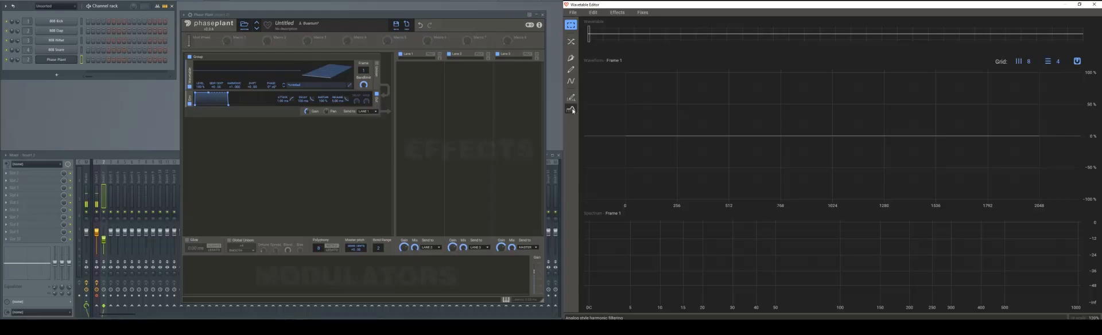
pyautogui.click(571, 82)
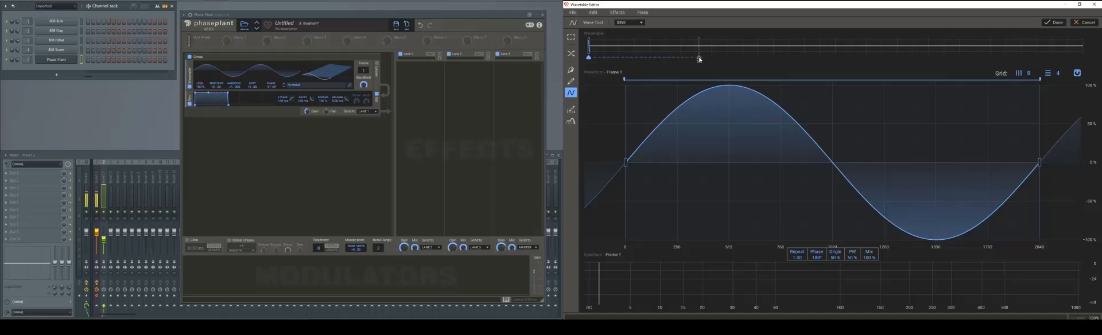
pyautogui.click(1053, 23)
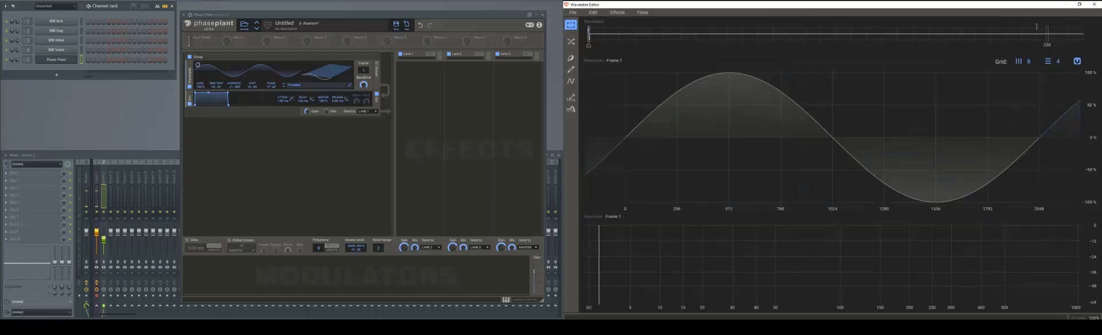
# - Fill frame 113 of the wavetable with a square wave using the Wave tool
pyautogui.click(805, 36)
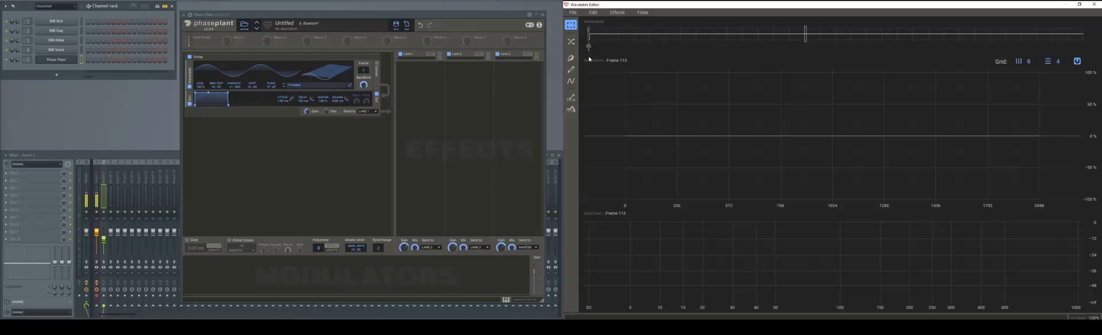
pyautogui.click(571, 82)
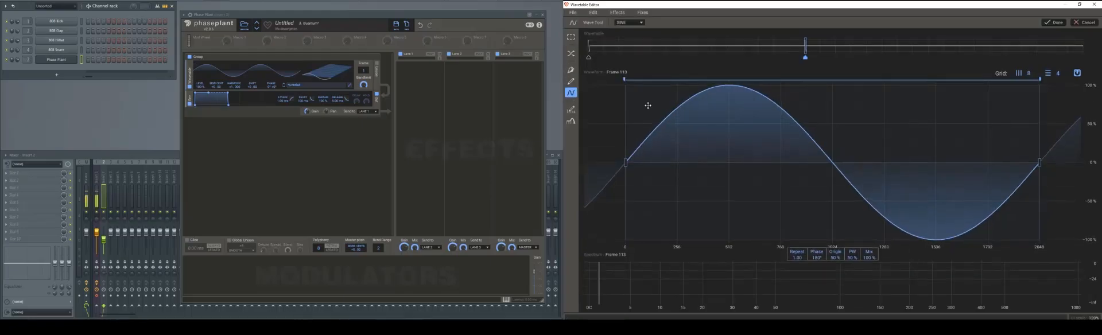
pyautogui.click(639, 24)
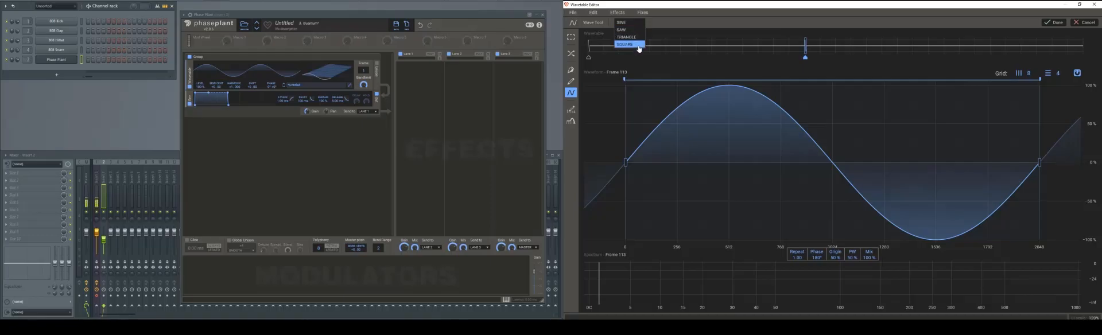
pyautogui.click(638, 44)
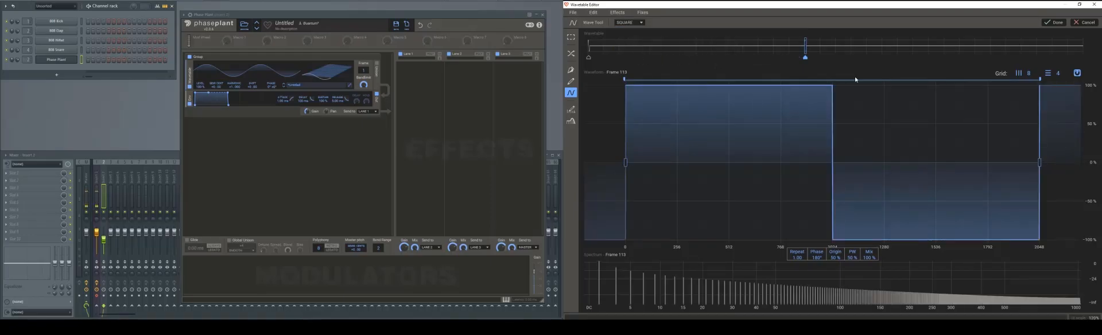
pyautogui.click(1053, 24)
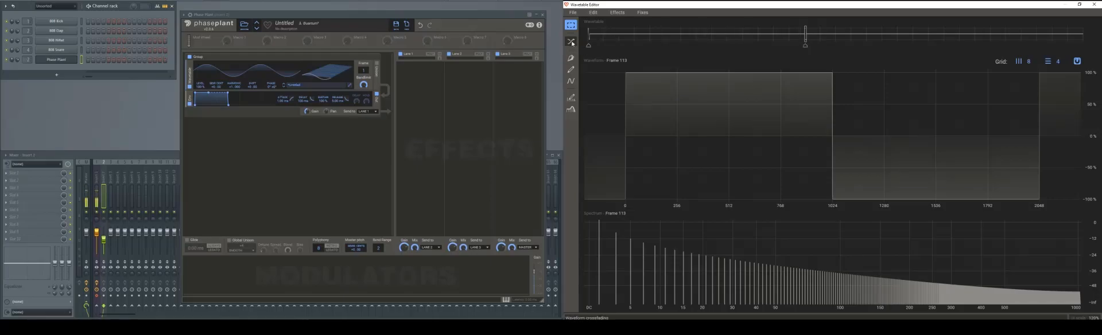
# - Fill the frames between the wavetable's keyframes with a linear Morph
pyautogui.click(572, 42)
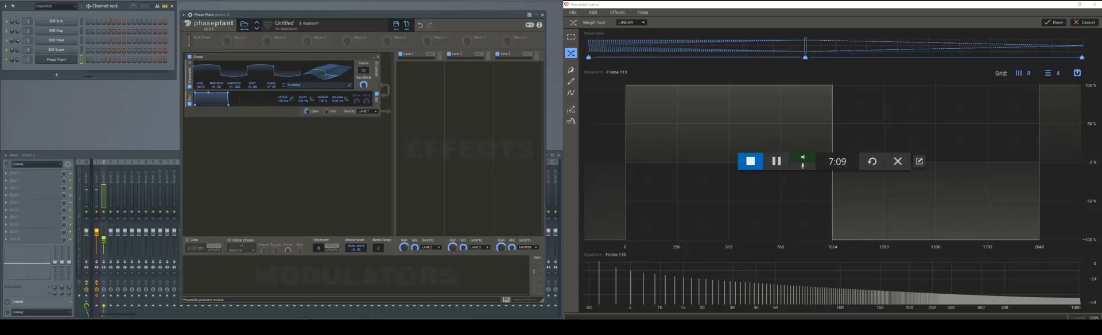
pyautogui.click(1056, 25)
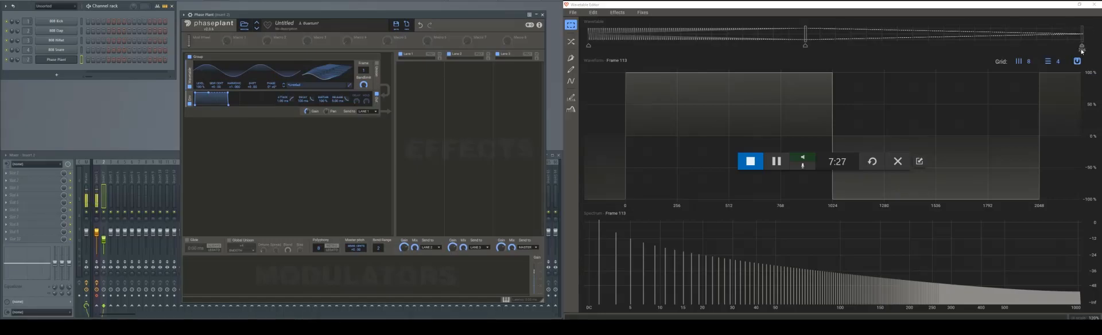
pyautogui.moveTo(1081, 48)
pyautogui.mouseDown()
pyautogui.moveTo(988, 44)
pyautogui.moveTo(939, 56)
pyautogui.mouseUp()
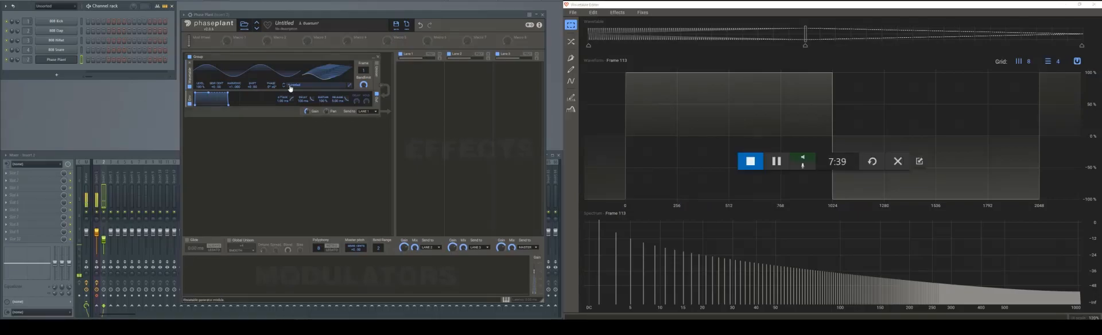
# - Add an LFO modulator, assign it to the wavetable oscillator's frame position and adjust the LFO rate
pyautogui.click(241, 260)
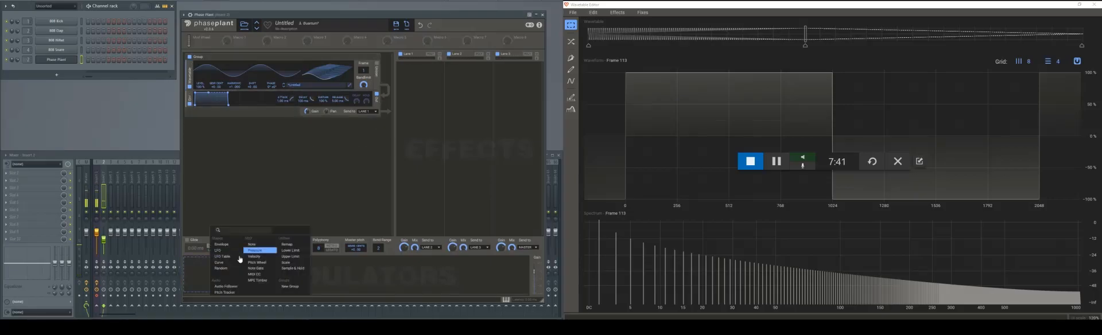
pyautogui.click(223, 250)
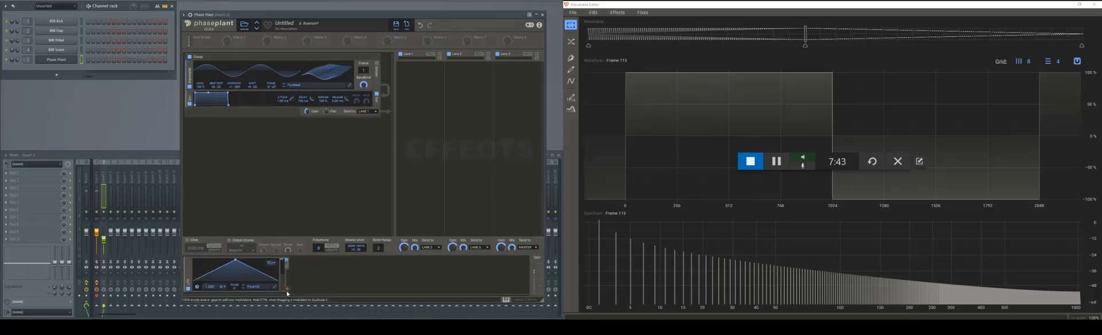
pyautogui.moveTo(287, 290); pyautogui.dragTo(365, 77)
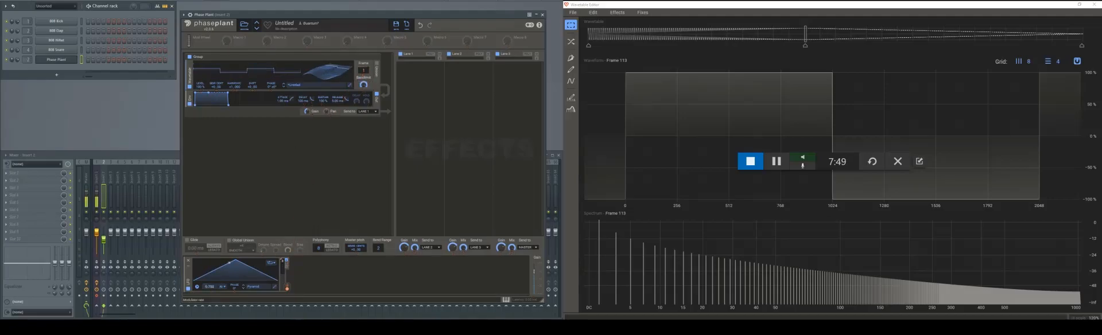
pyautogui.moveTo(209, 287); pyautogui.dragTo(210, 284)
pyautogui.moveTo(210, 287); pyautogui.dragTo(209, 288)
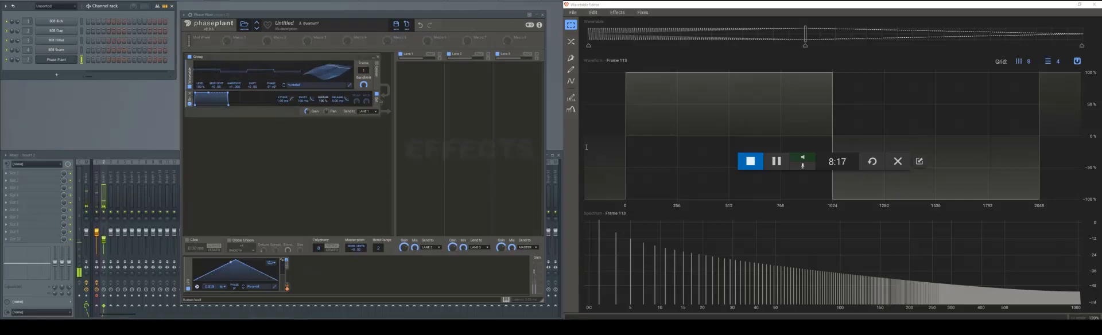
# - Select a range of frames between the sine and square keyframes, ending at frame 53, and apply the Rectify effect
pyautogui.click(721, 8)
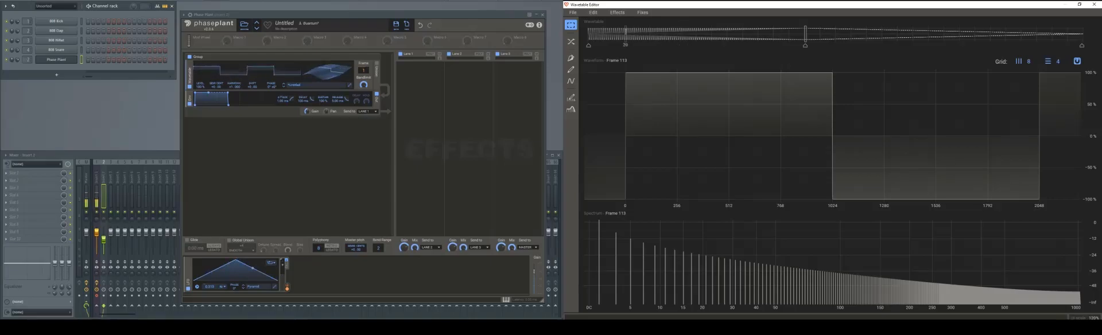
pyautogui.moveTo(609, 37)
pyautogui.mouseDown()
pyautogui.moveTo(885, 66)
pyautogui.moveTo(1036, 68)
pyautogui.moveTo(625, 52)
pyautogui.moveTo(800, 43)
pyautogui.moveTo(667, 42)
pyautogui.moveTo(689, 42)
pyautogui.mouseUp()
pyautogui.click(617, 12)
pyautogui.moveTo(642, 12)
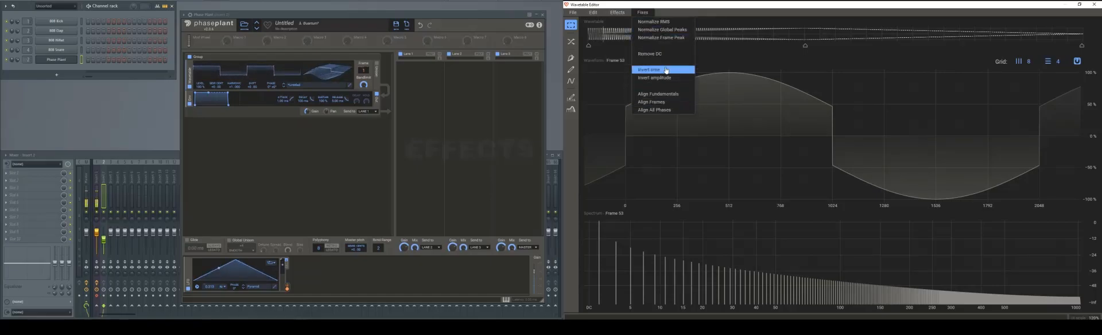
pyautogui.click(672, 111)
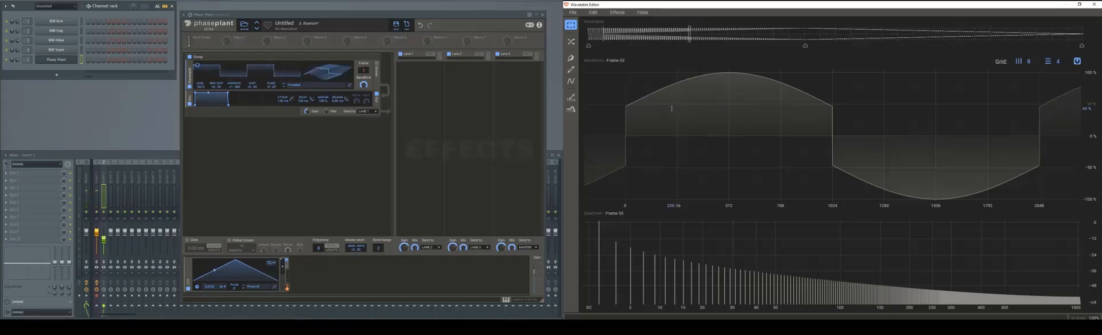
pyautogui.click(641, 13)
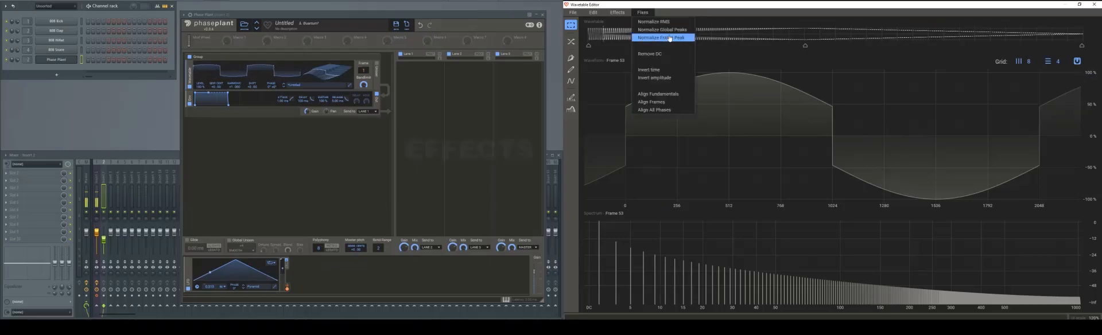
pyautogui.moveTo(617, 12)
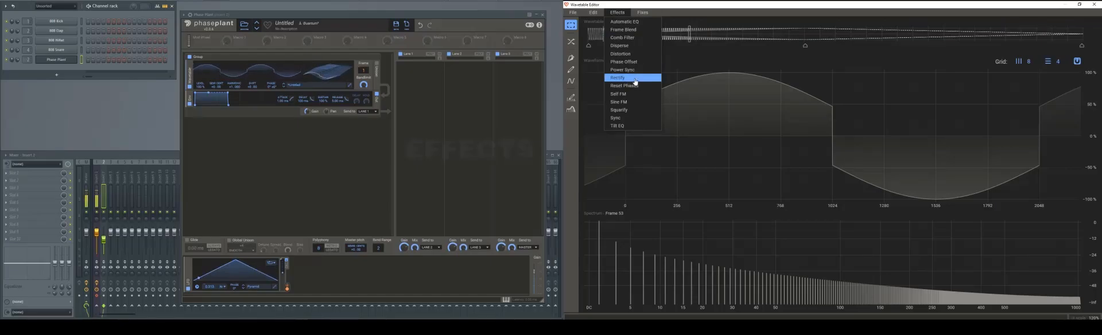
pyautogui.click(636, 82)
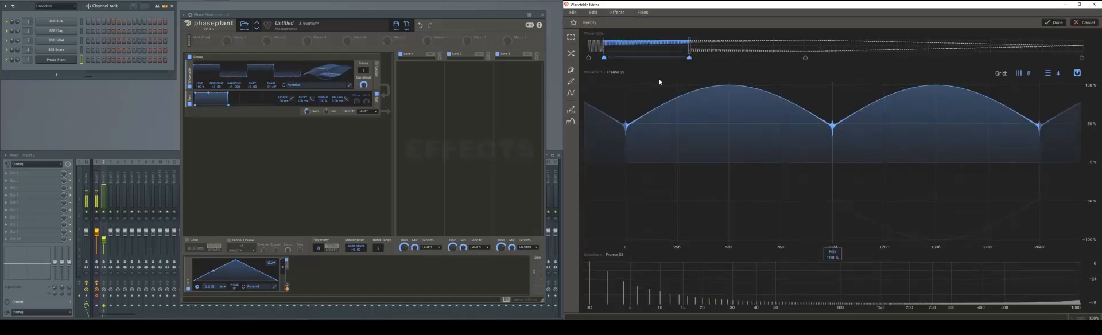
# - Play a note to audition the wavetable and raise the generator group's output gain
pyautogui.click(123, 114)
pyautogui.press('z')
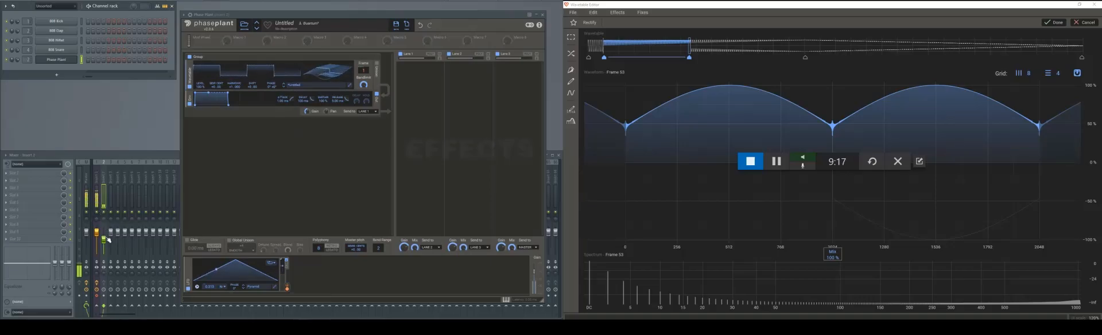
pyautogui.moveTo(307, 112); pyautogui.dragTo(307, 87)
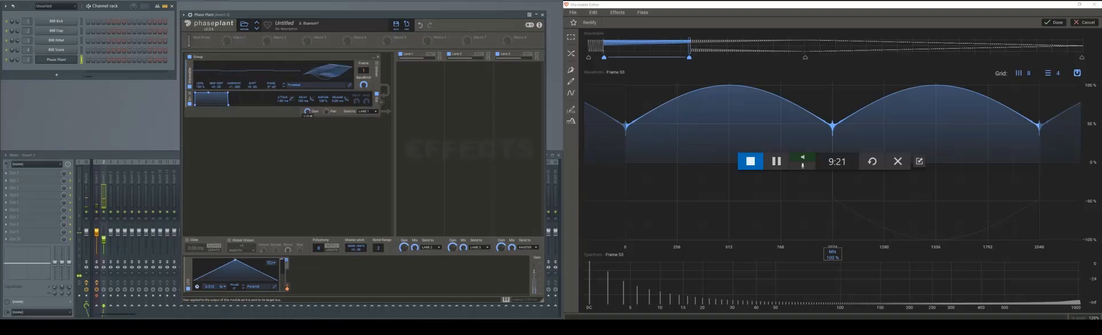
pyautogui.moveTo(307, 112); pyautogui.dragTo(307, 104)
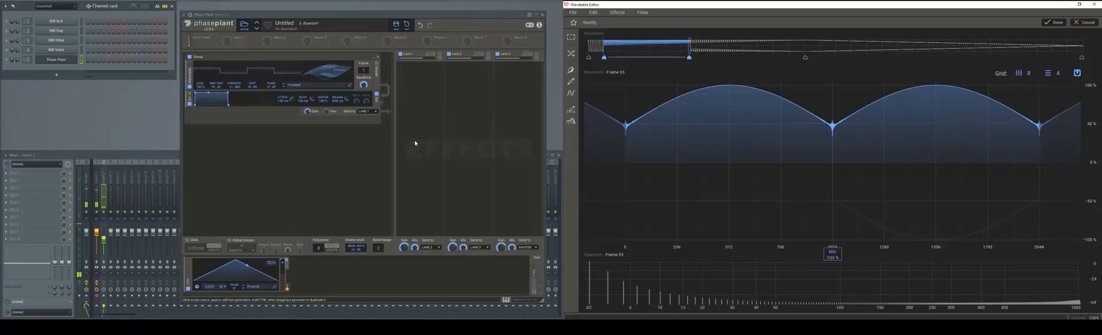
# - Reduce the Rectify mix slightly, and add a Disperse effect with amount 76% and mix 79% to the selected frames
pyautogui.moveTo(830, 256)
pyautogui.mouseDown()
pyautogui.moveTo(830, 288)
pyautogui.moveTo(830, 257)
pyautogui.mouseUp()
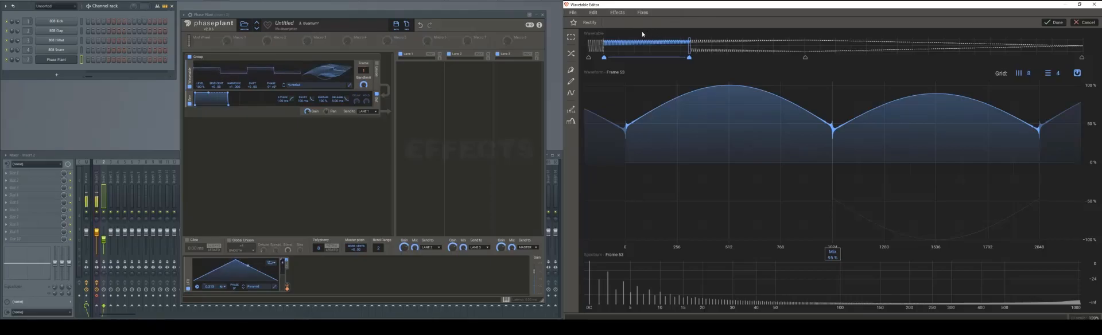
pyautogui.click(617, 12)
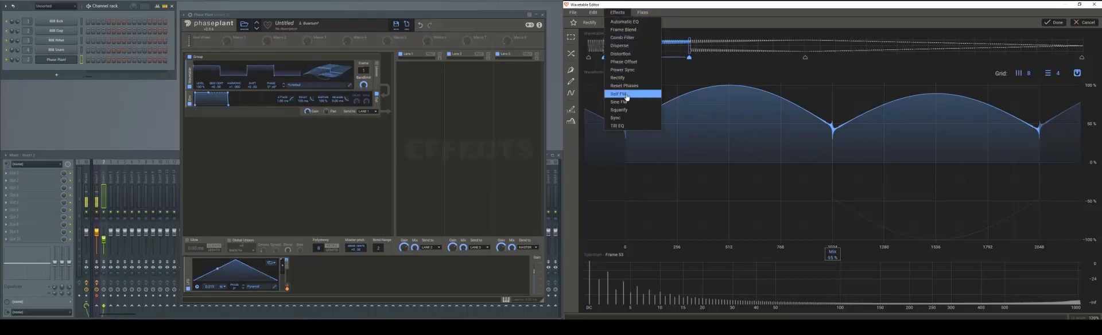
pyautogui.click(620, 45)
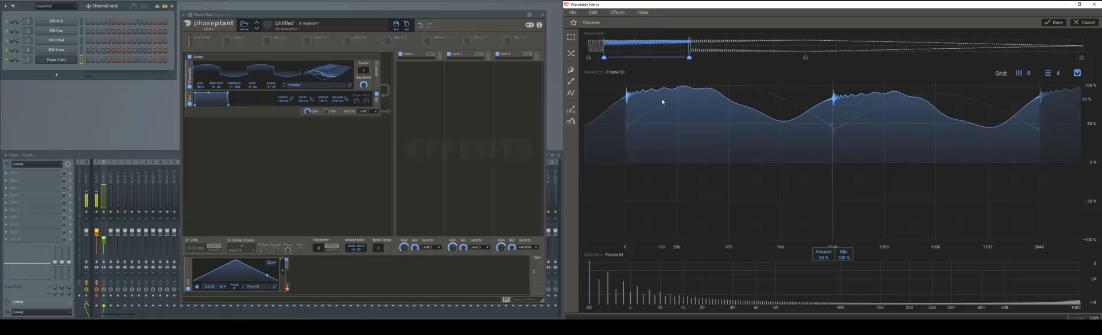
pyautogui.moveTo(823, 255); pyautogui.dragTo(838, 281)
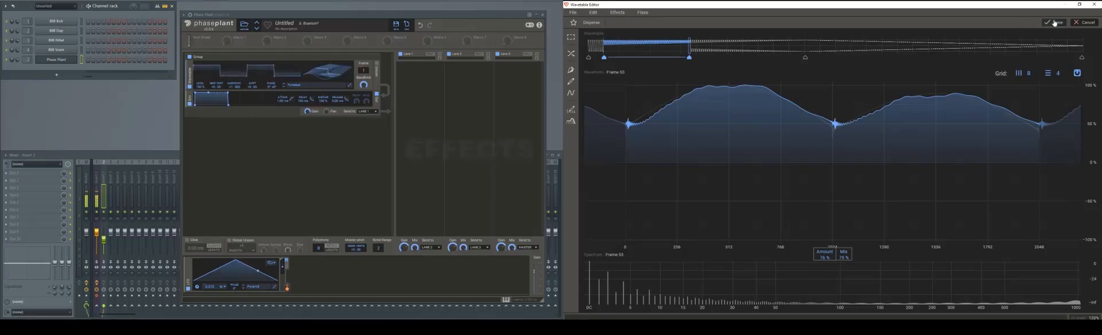
# - Add Overdrive distortion with about +32 dB drive, negative bias and 100% mix to the selected frames, and audition the sound
pyautogui.click(617, 12)
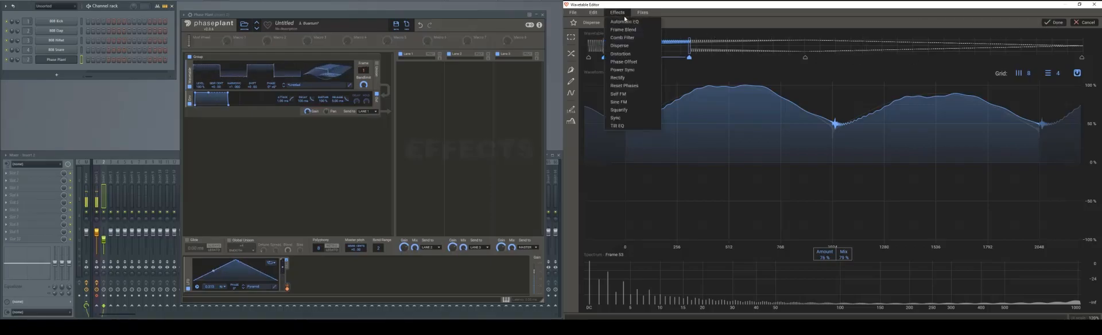
pyautogui.click(630, 54)
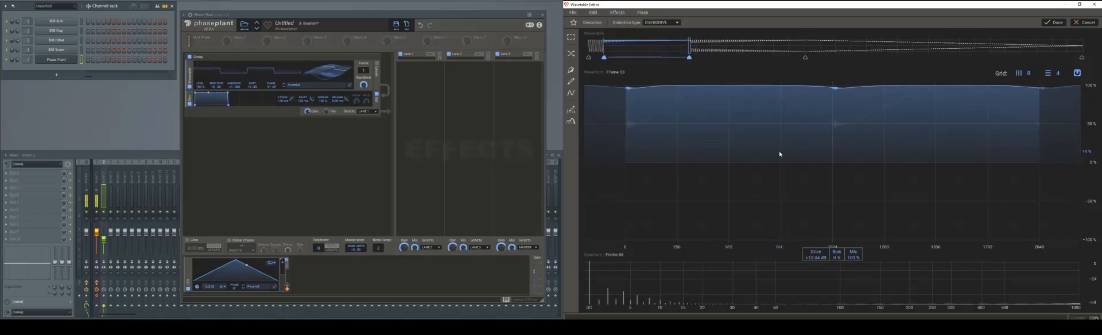
pyautogui.moveTo(816, 255); pyautogui.dragTo(836, 297)
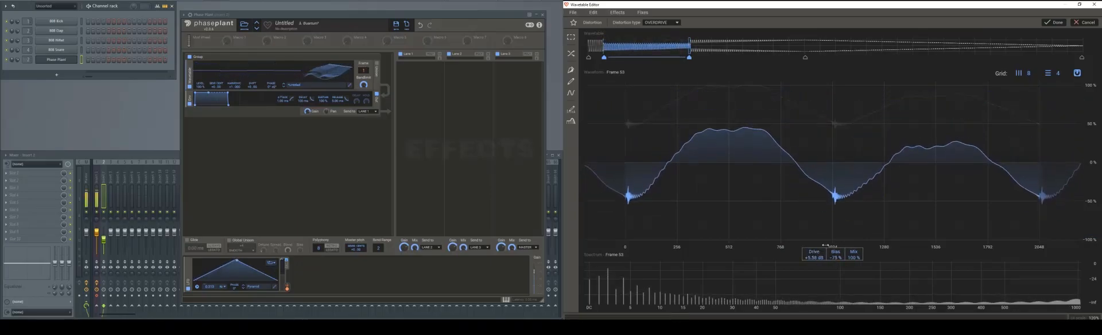
pyautogui.moveTo(814, 258); pyautogui.dragTo(814, 220)
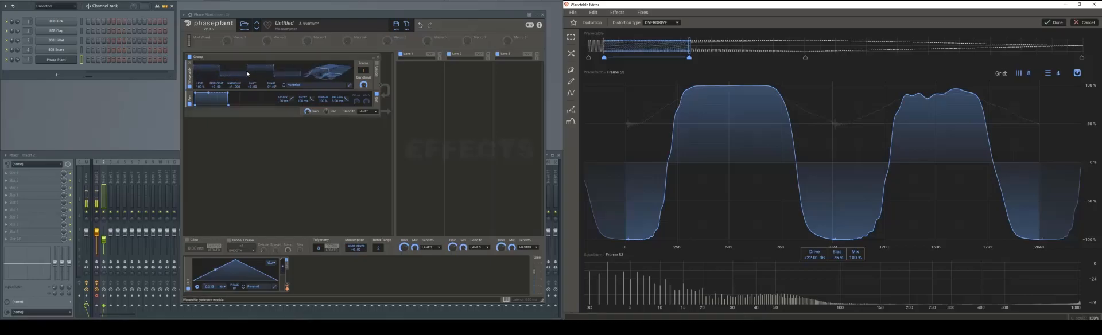
pyautogui.press('F10')
pyautogui.press('z')
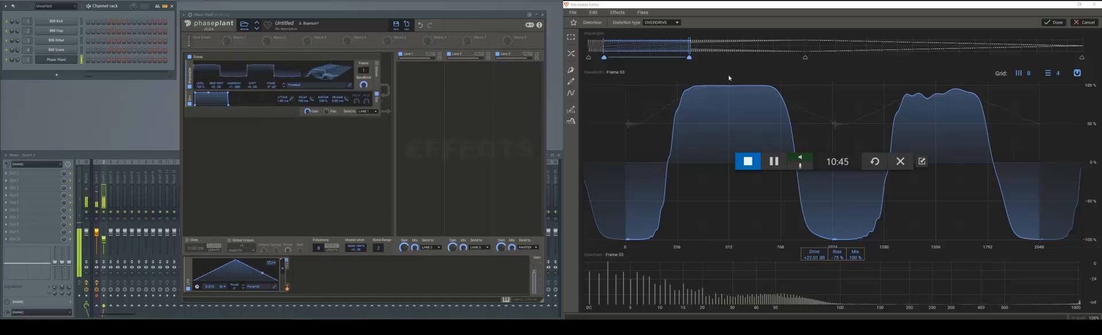
# - Apply the Overdrive distortion, and linearly morph the frames across its end boundary, from about frame 30 to frame 83
pyautogui.click(1054, 22)
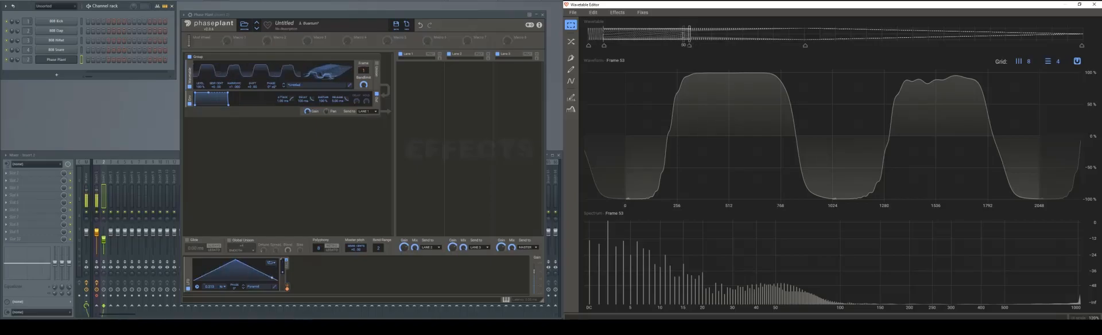
pyautogui.click(683, 34)
pyautogui.click(696, 29)
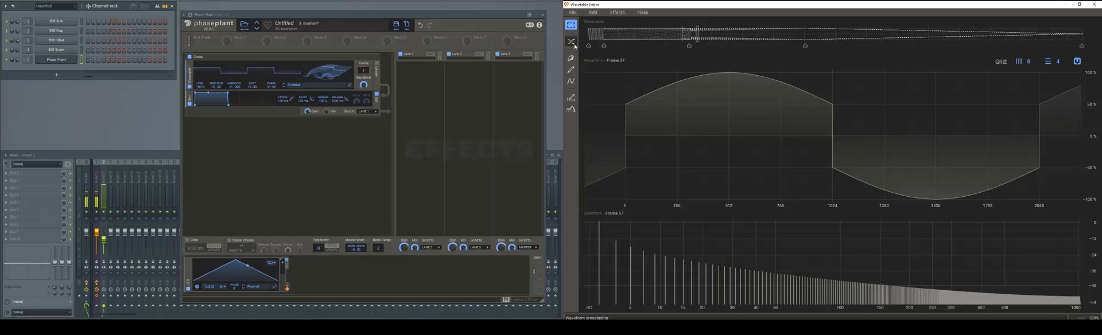
pyautogui.click(575, 45)
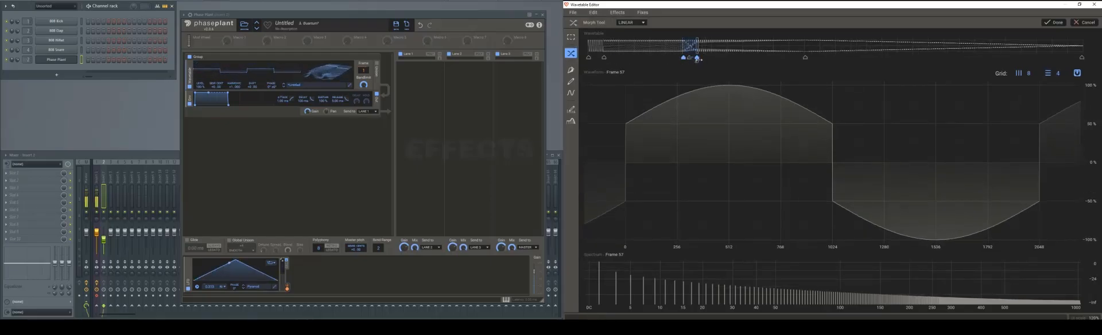
pyautogui.moveTo(698, 59)
pyautogui.mouseDown()
pyautogui.moveTo(758, 59)
pyautogui.moveTo(655, 58)
pyautogui.moveTo(766, 58)
pyautogui.moveTo(745, 59)
pyautogui.mouseUp()
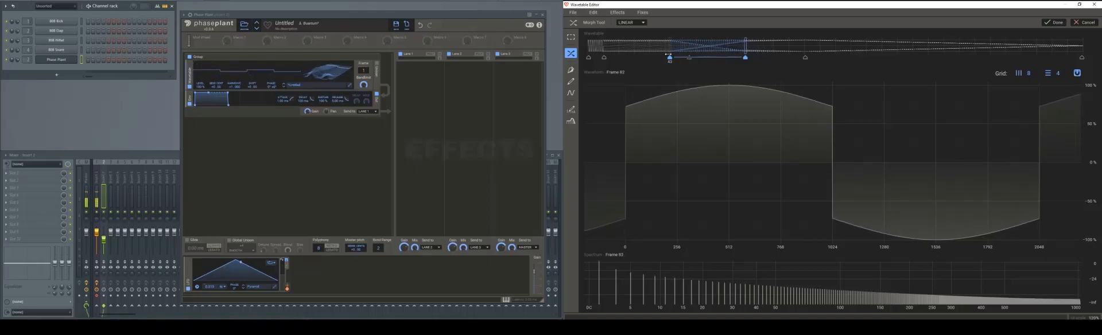
pyautogui.moveTo(669, 58); pyautogui.dragTo(645, 58)
pyautogui.click(746, 58)
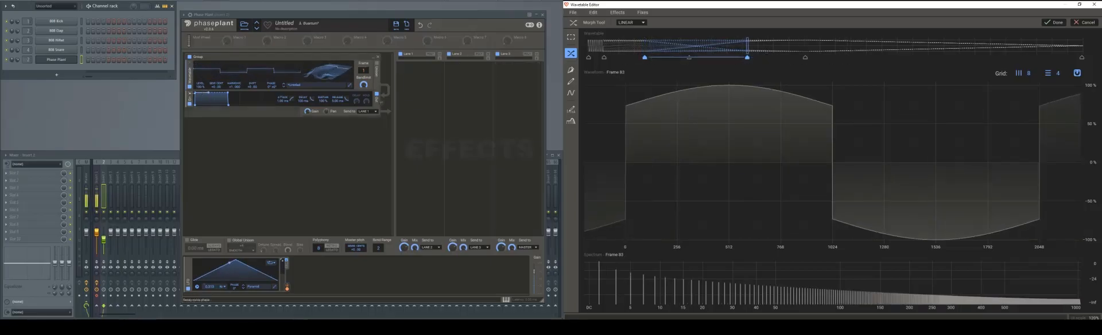
pyautogui.click(149, 109)
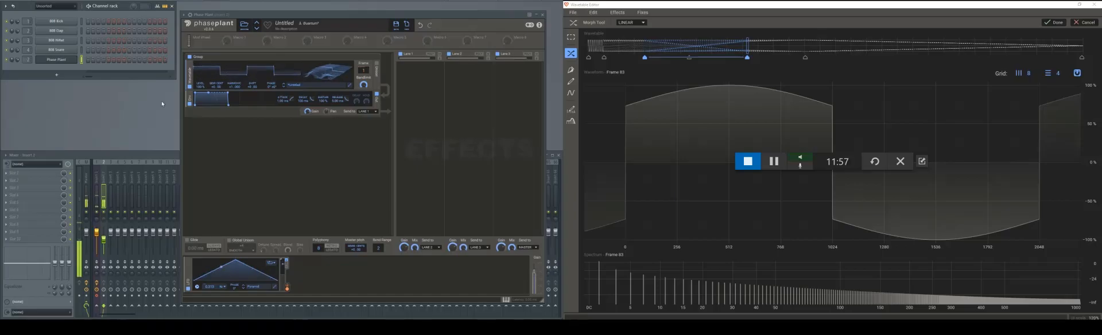
pyautogui.click(1050, 23)
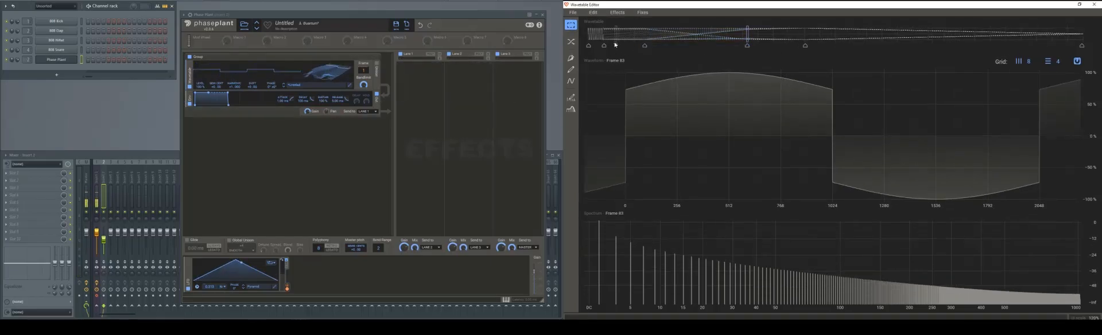
# - Apply a linear morph from the first frame of the wavetable to frame 45, auditioning the sound
pyautogui.click(641, 37)
pyautogui.click(589, 37)
pyautogui.click(597, 37)
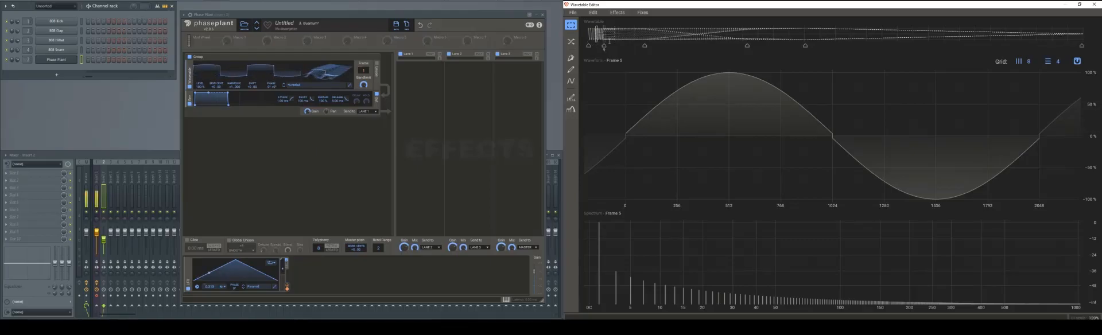
pyautogui.click(573, 41)
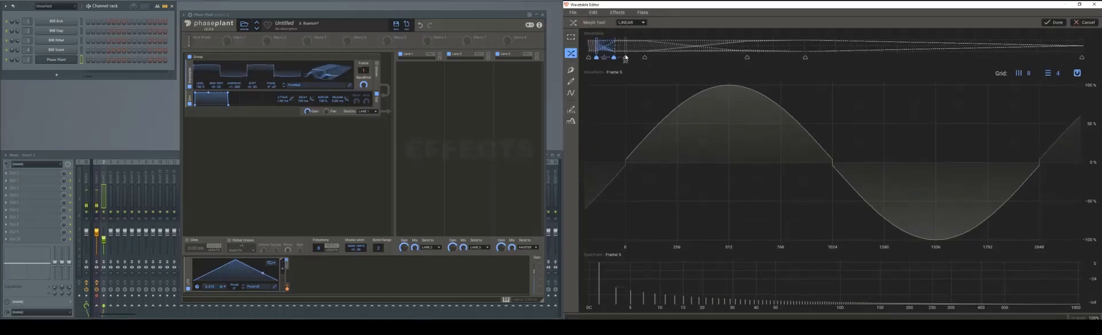
pyautogui.moveTo(592, 57); pyautogui.dragTo(674, 66)
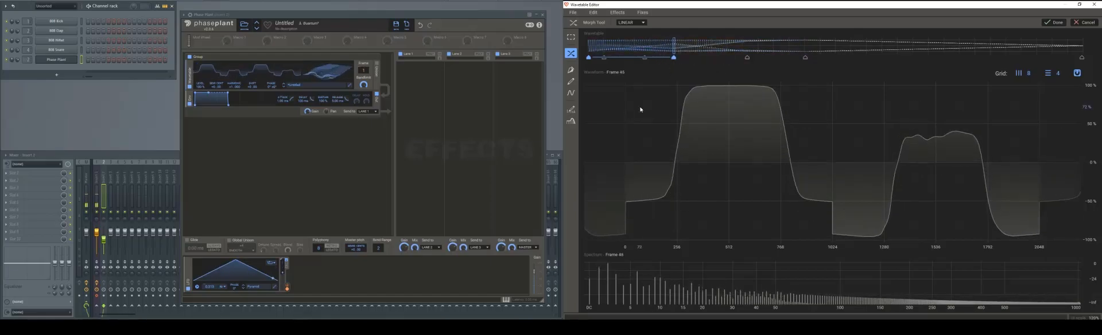
pyautogui.click(144, 91)
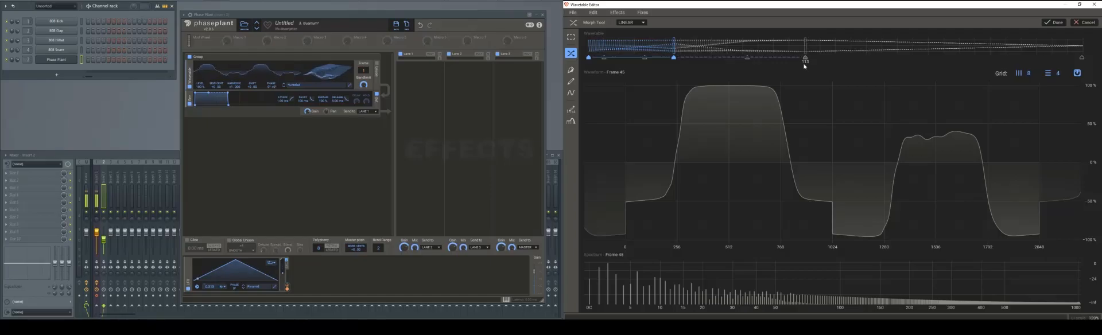
pyautogui.click(1060, 23)
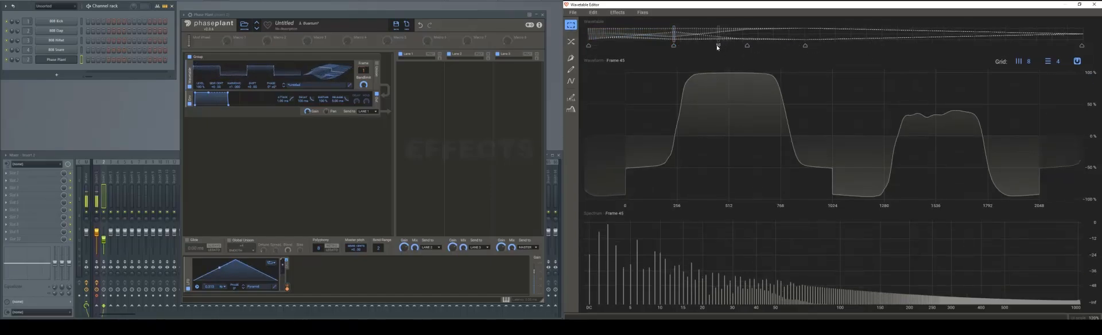
# - Select the frames from about frame 71 to frame 181, add the Squarify effect and reduce its mix
pyautogui.moveTo(724, 46); pyautogui.dragTo(937, 44)
pyautogui.click(617, 12)
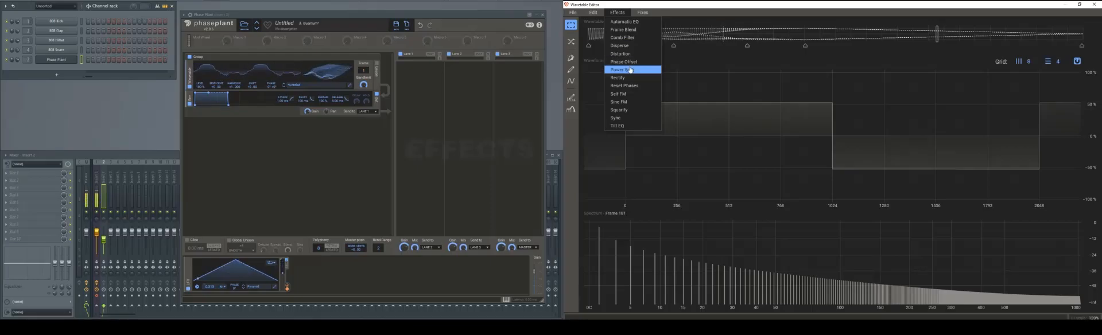
pyautogui.click(634, 109)
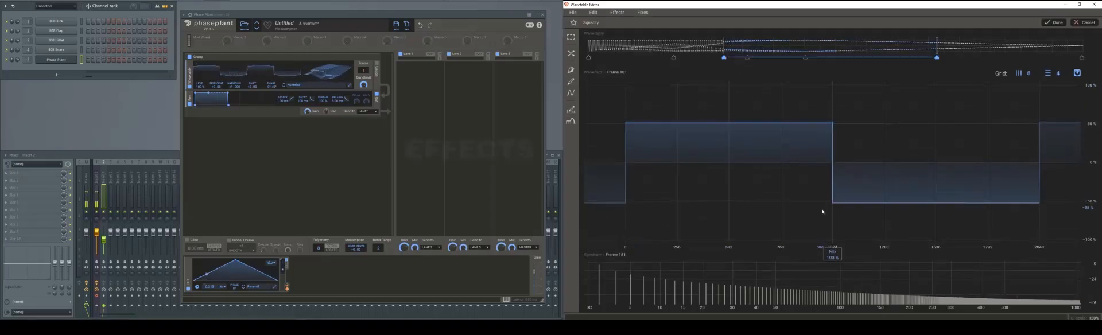
pyautogui.moveTo(833, 257); pyautogui.dragTo(832, 212)
# - Add Sine FM to the selected frames with amount 52% and frequency 1.92, and audition the sound
pyautogui.click(618, 12)
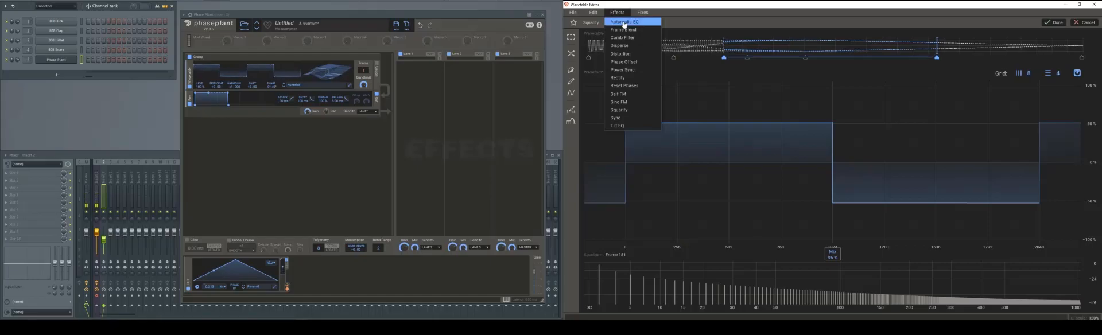
pyautogui.click(631, 102)
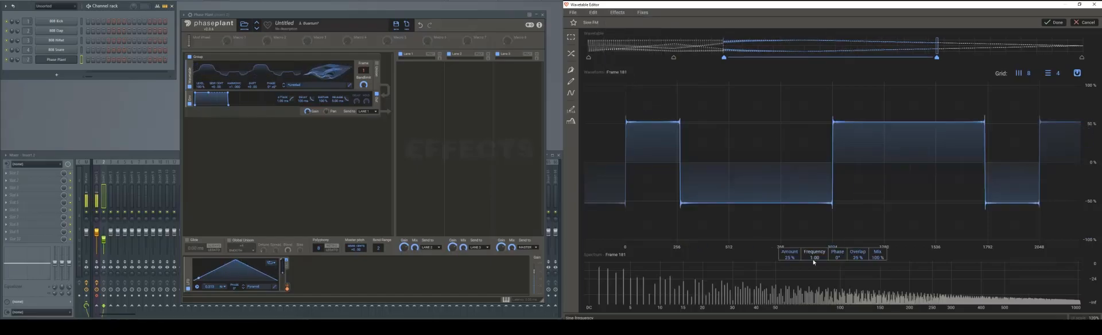
pyautogui.moveTo(790, 255); pyautogui.dragTo(790, 229)
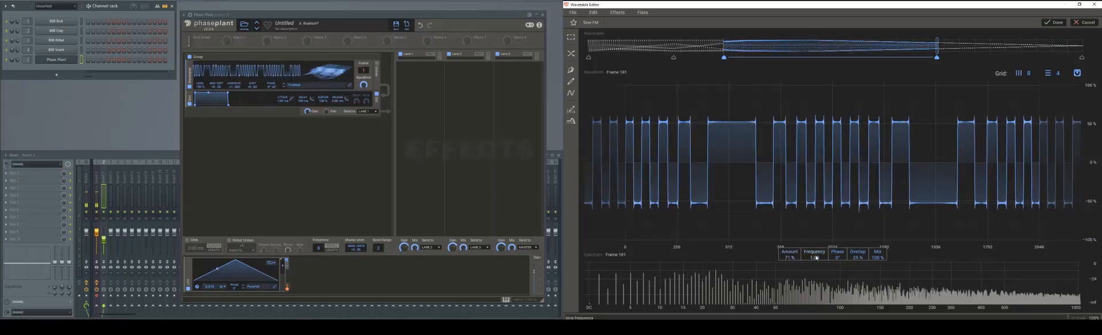
pyautogui.moveTo(814, 255)
pyautogui.mouseDown()
pyautogui.moveTo(814, 234)
pyautogui.moveTo(820, 259)
pyautogui.mouseUp()
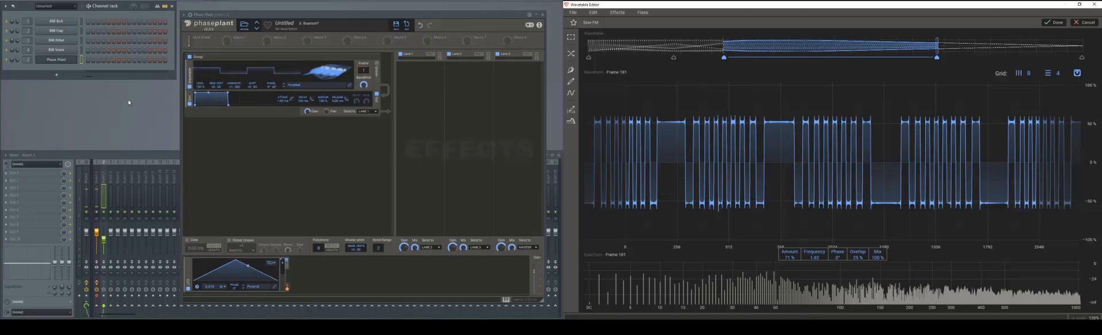
pyautogui.moveTo(789, 258); pyautogui.dragTo(789, 270)
pyautogui.click(131, 128)
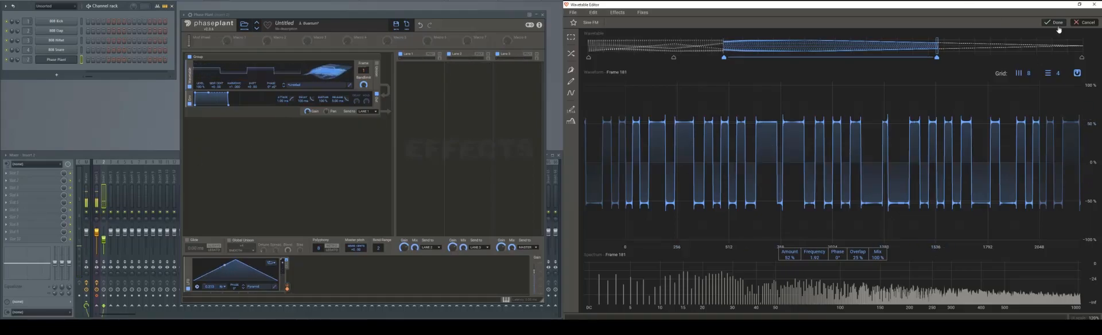
# - Add a low-pass filter to the selected frames, lowering its cutoff, raising its Q and making its slope gentler
pyautogui.click(616, 12)
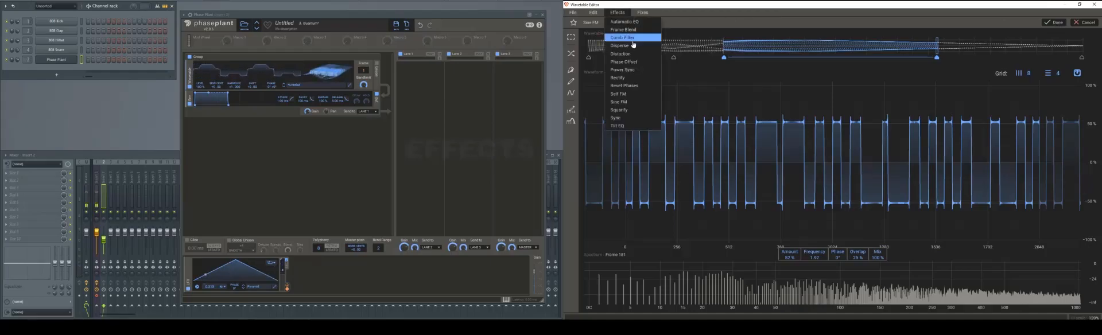
pyautogui.click(708, 21)
pyautogui.click(571, 120)
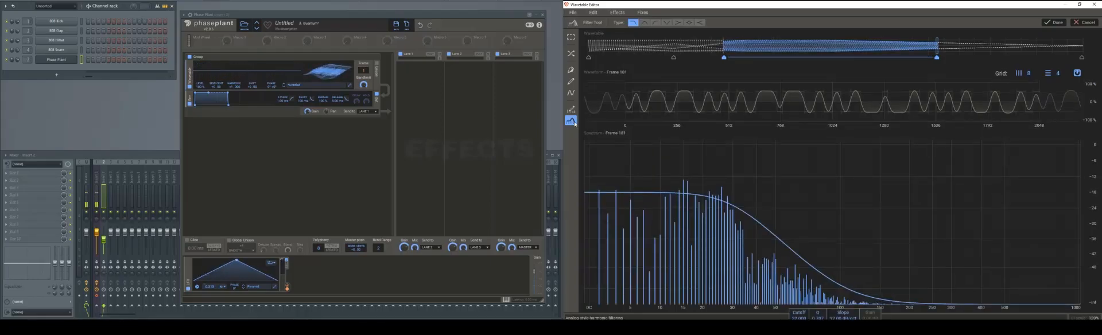
pyautogui.moveTo(801, 316); pyautogui.dragTo(801, 329)
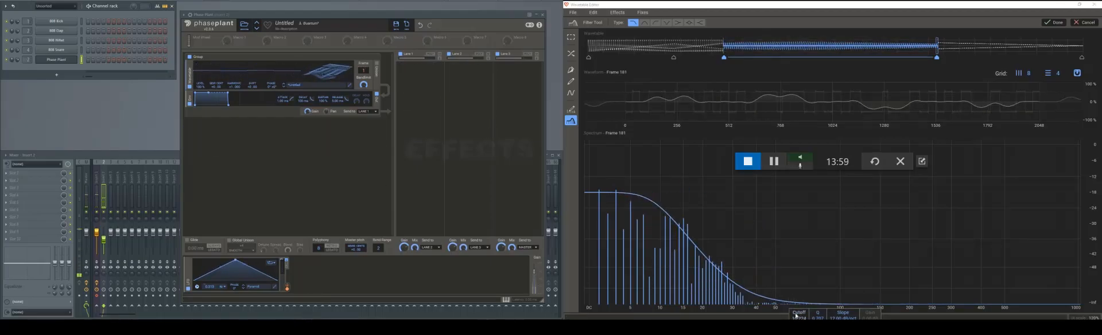
pyautogui.moveTo(824, 317)
pyautogui.mouseDown()
pyautogui.moveTo(825, 301)
pyautogui.moveTo(830, 316)
pyautogui.moveTo(840, 299)
pyautogui.moveTo(840, 324)
pyautogui.mouseUp()
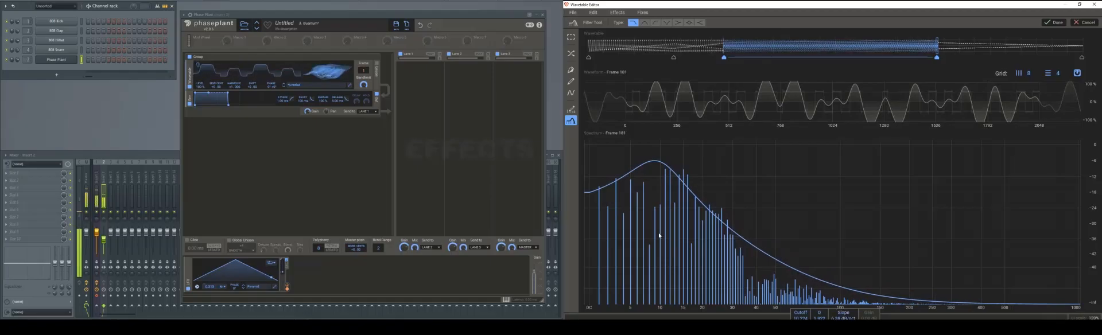
# - Try the band-pass, notch, low-shelf and peak filter types on the selected frames, and return to the low-pass type
pyautogui.click(644, 24)
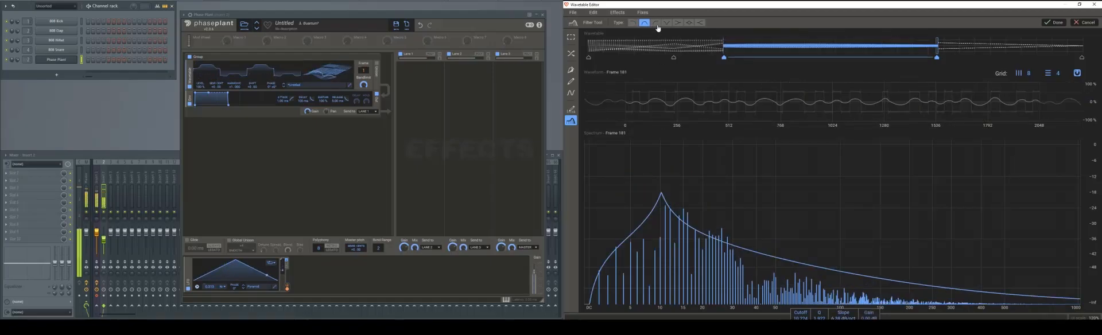
pyautogui.click(666, 23)
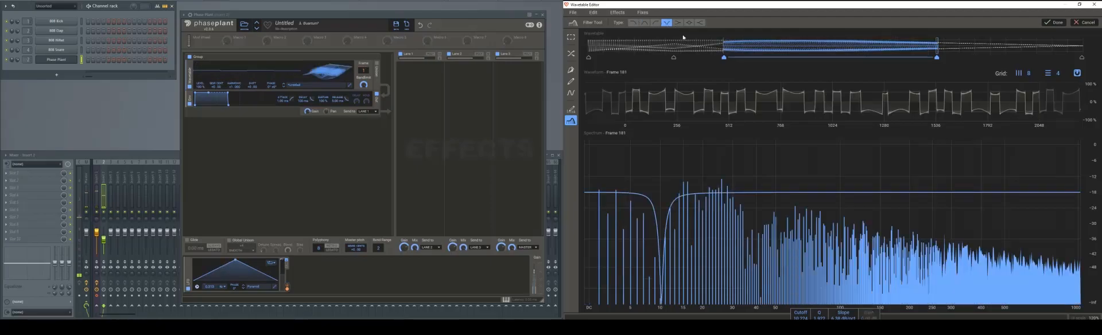
pyautogui.click(677, 22)
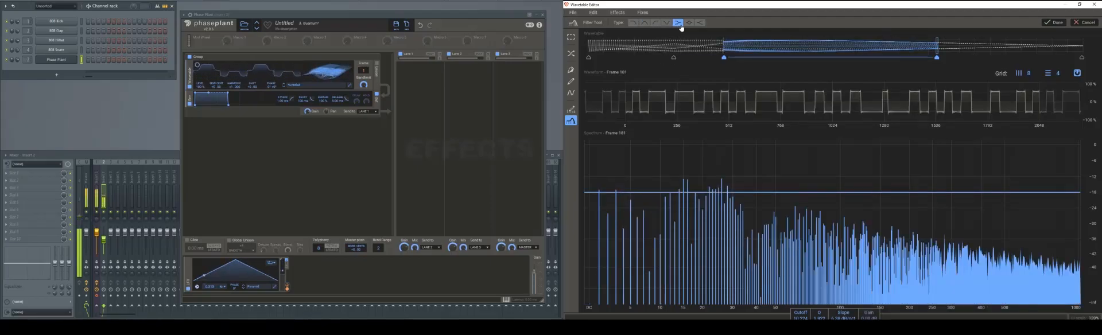
pyautogui.click(688, 22)
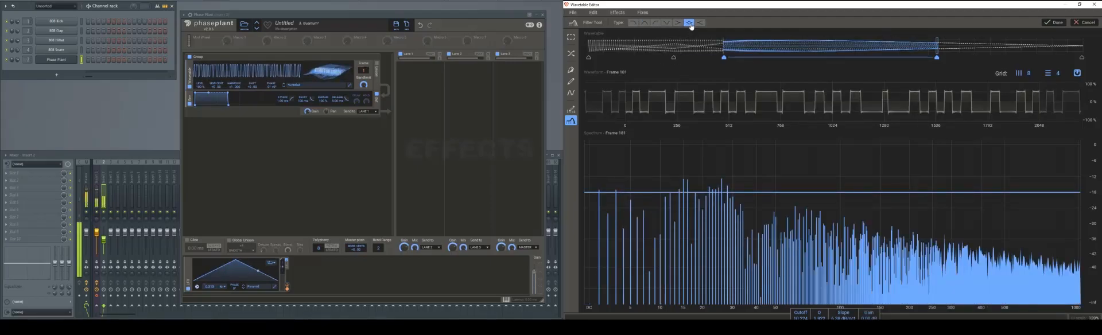
pyautogui.click(633, 23)
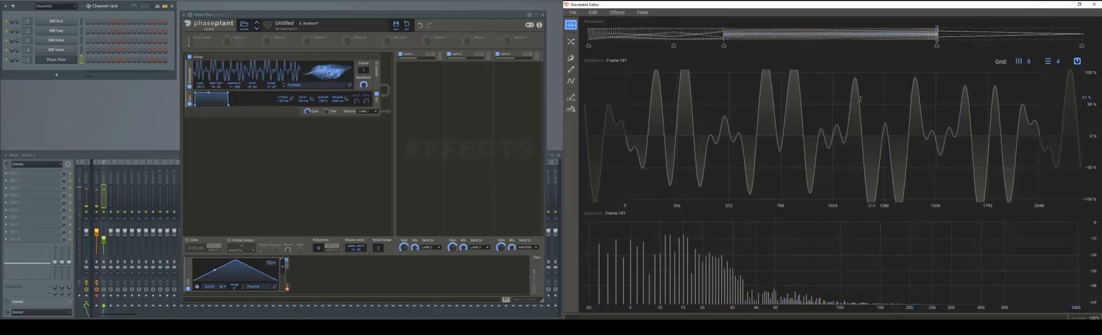
# - Apply a linear morph across the start of the filtered section, from frame 54 to frame 108
pyautogui.click(714, 47)
pyautogui.click(724, 45)
pyautogui.click(734, 44)
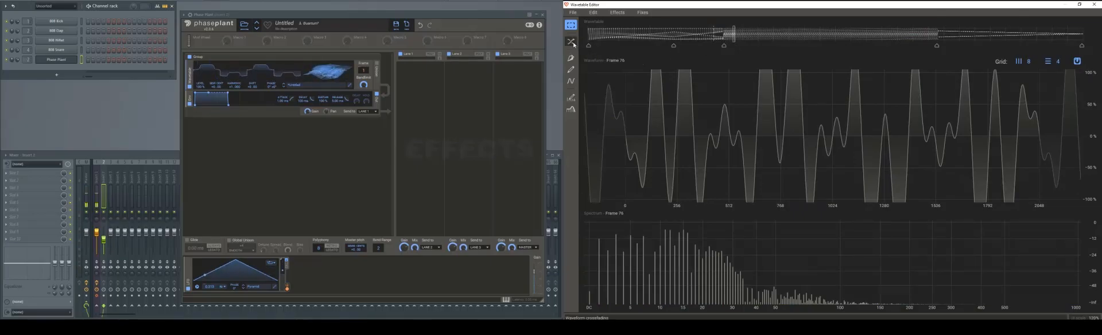
pyautogui.click(571, 42)
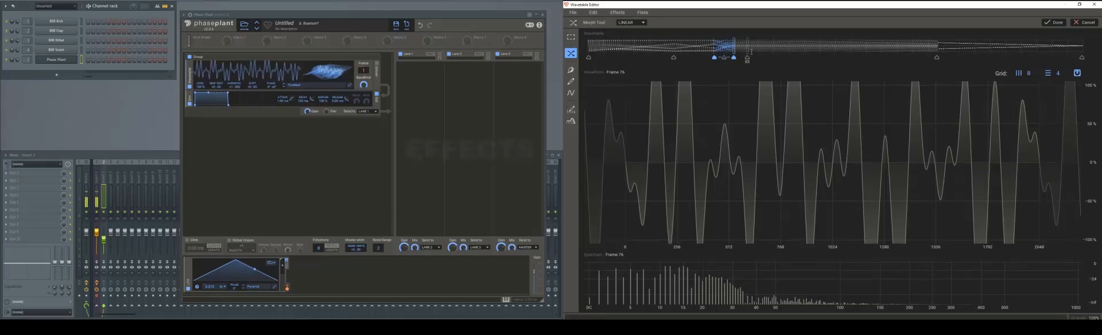
pyautogui.moveTo(734, 57); pyautogui.dragTo(691, 57)
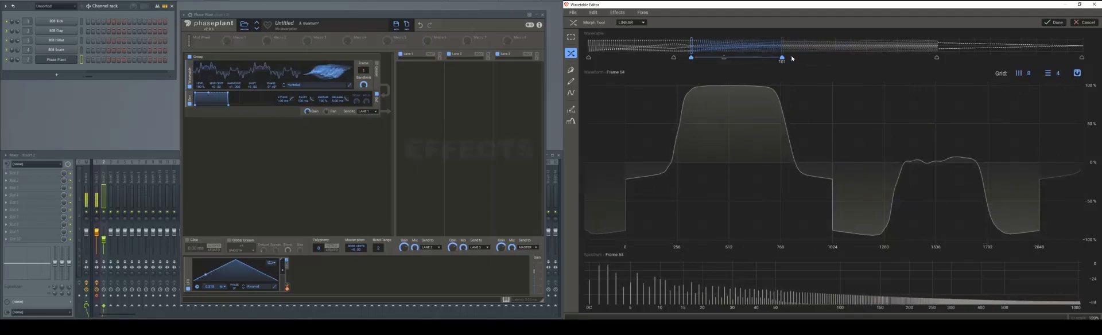
pyautogui.moveTo(782, 58); pyautogui.dragTo(795, 58)
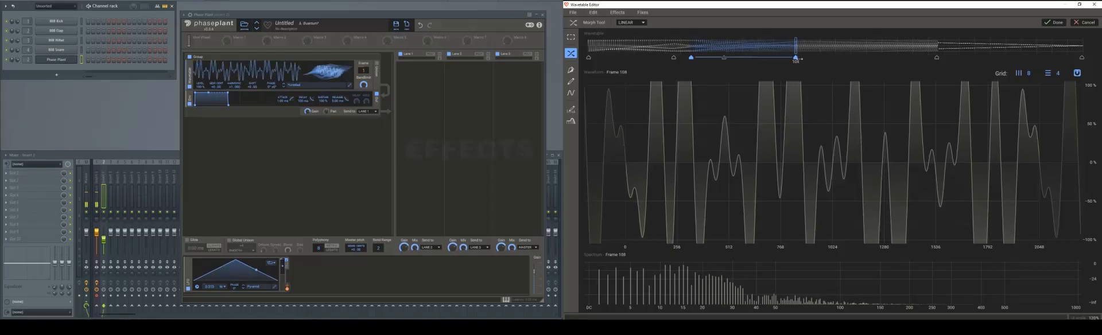
pyautogui.click(1067, 24)
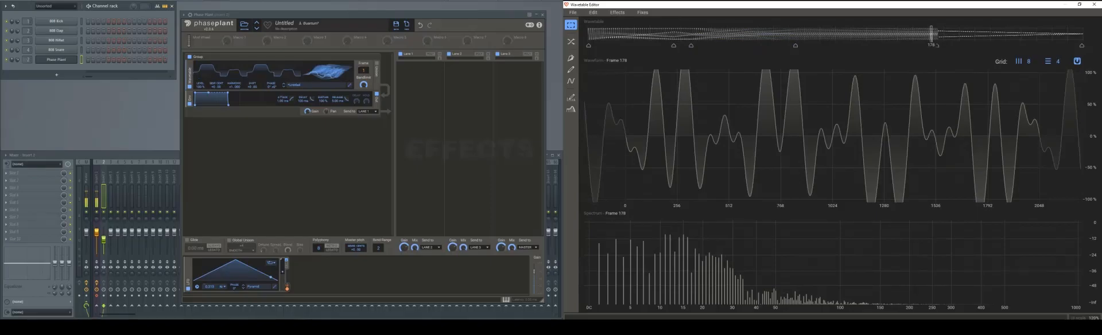
# - Apply a linear morph from frame 167 to the wavetable's last frame, 256
pyautogui.click(948, 35)
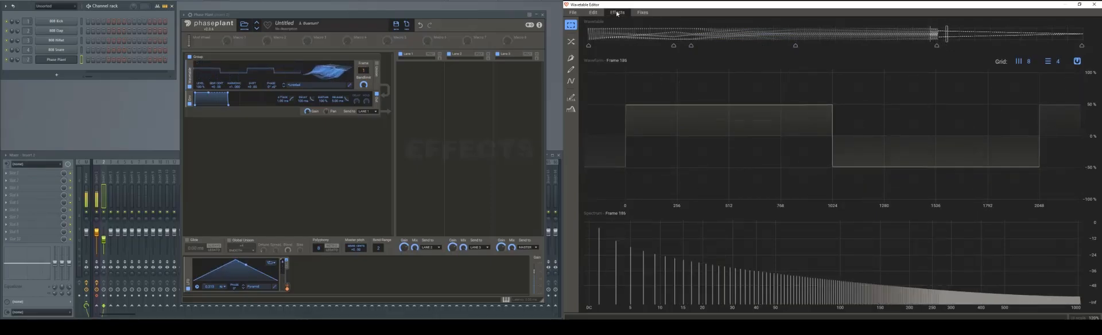
pyautogui.click(571, 41)
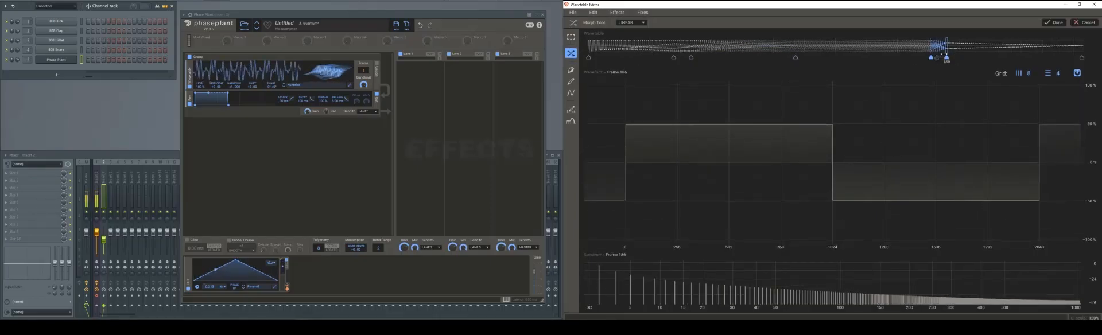
pyautogui.moveTo(947, 57); pyautogui.dragTo(1093, 61)
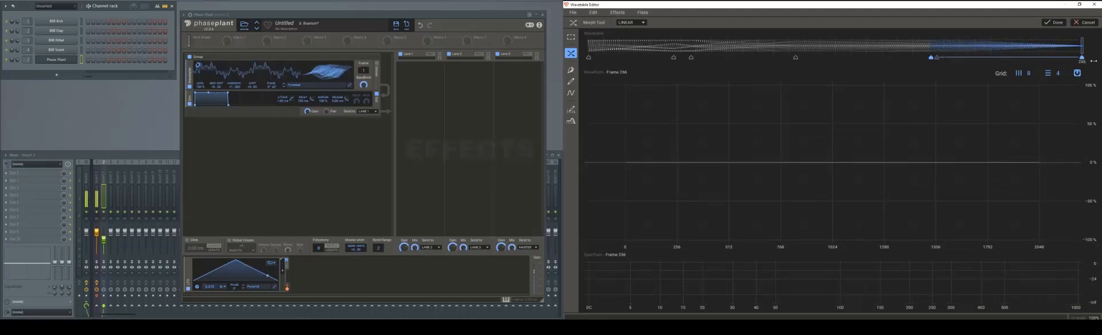
pyautogui.moveTo(930, 57)
pyautogui.mouseDown()
pyautogui.moveTo(898, 58)
pyautogui.moveTo(909, 58)
pyautogui.mouseUp()
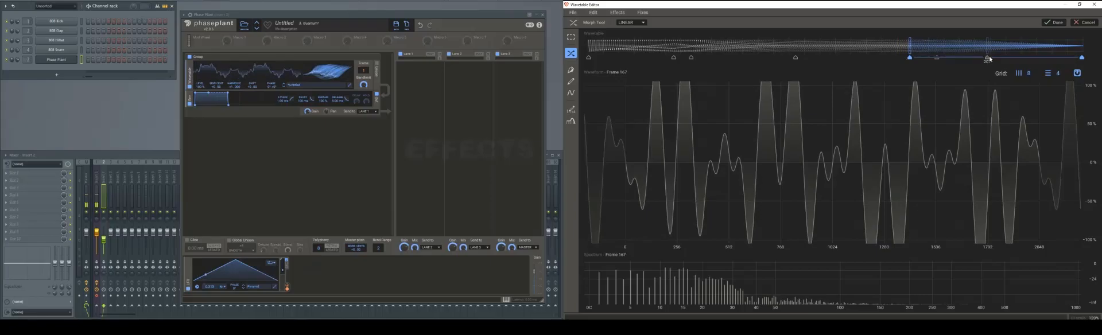
pyautogui.click(1051, 21)
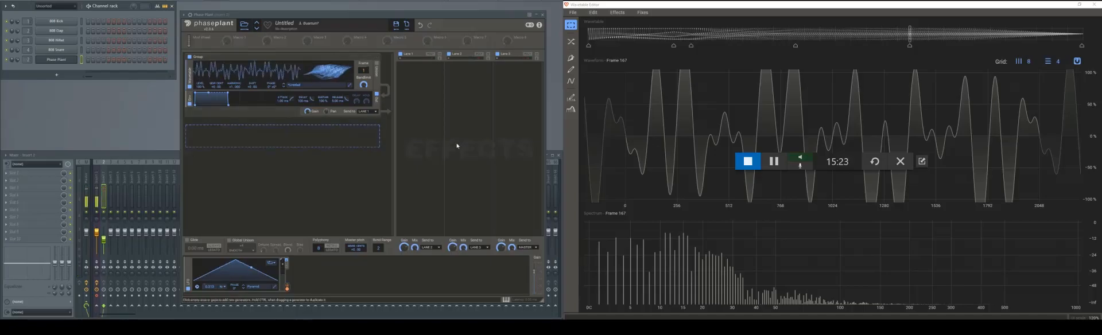
# - Draw a freehand jagged waveform at frame 167 with the Brush tool and apply it across frames 127 to 197
pyautogui.click(573, 69)
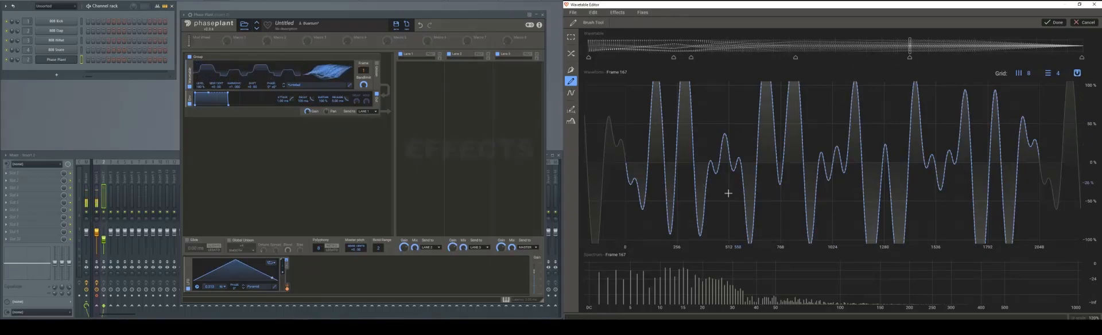
pyautogui.moveTo(650, 112)
pyautogui.mouseDown()
pyautogui.moveTo(756, 124)
pyautogui.moveTo(809, 147)
pyautogui.moveTo(884, 221)
pyautogui.moveTo(956, 218)
pyautogui.moveTo(867, 207)
pyautogui.moveTo(705, 112)
pyautogui.moveTo(896, 173)
pyautogui.moveTo(820, 124)
pyautogui.moveTo(746, 149)
pyautogui.moveTo(868, 137)
pyautogui.moveTo(738, 146)
pyautogui.moveTo(683, 172)
pyautogui.moveTo(792, 141)
pyautogui.moveTo(800, 166)
pyautogui.moveTo(815, 165)
pyautogui.moveTo(829, 185)
pyautogui.moveTo(642, 202)
pyautogui.moveTo(870, 158)
pyautogui.moveTo(970, 176)
pyautogui.moveTo(703, 183)
pyautogui.moveTo(789, 202)
pyautogui.moveTo(975, 173)
pyautogui.mouseUp()
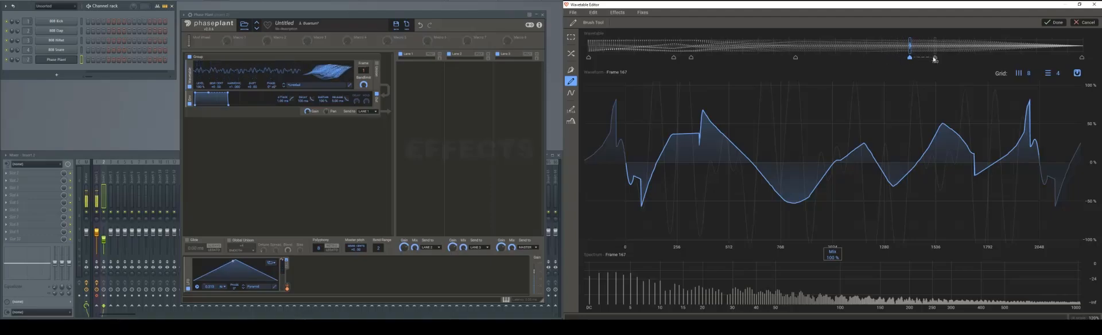
pyautogui.click(927, 58)
pyautogui.moveTo(916, 62); pyautogui.dragTo(838, 60)
pyautogui.click(927, 58)
pyautogui.moveTo(927, 58); pyautogui.dragTo(968, 58)
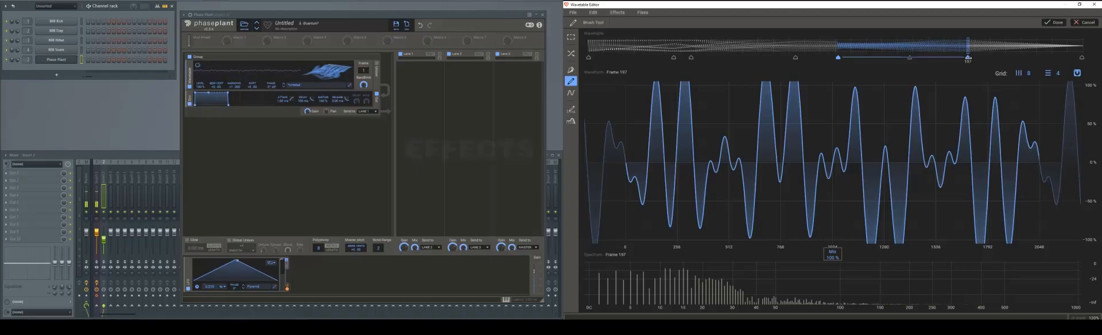
pyautogui.click(833, 57)
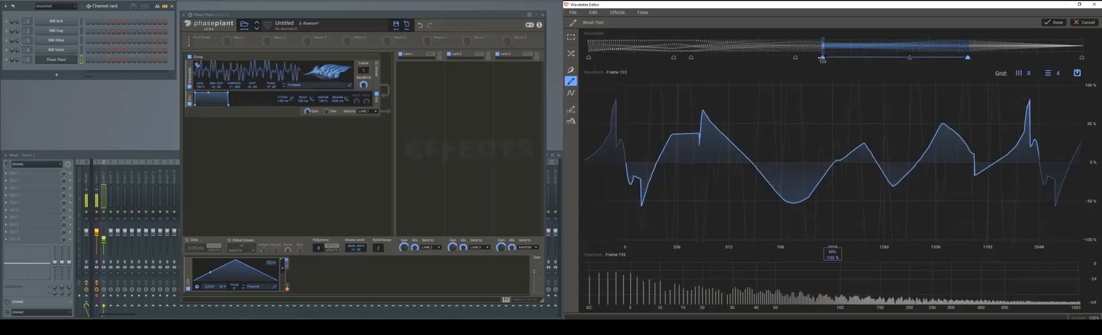
pyautogui.click(1057, 25)
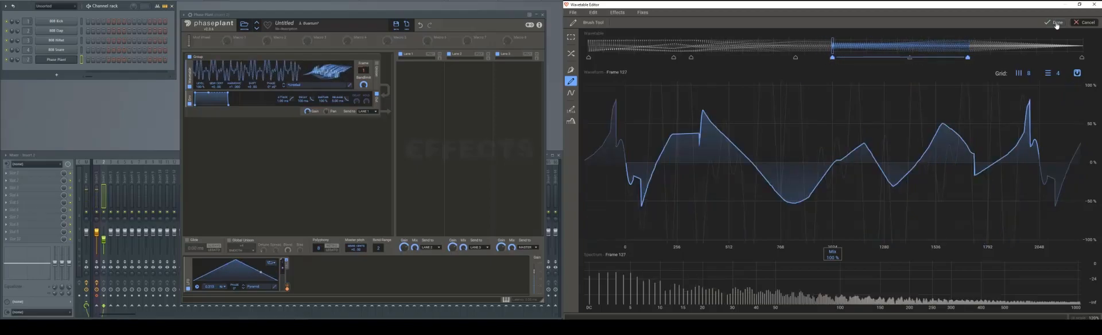
# - Apply a linear morph across the start of the hand-drawn section, from frame 117 to frame 166, and audition the sound
pyautogui.moveTo(833, 36); pyautogui.dragTo(840, 36)
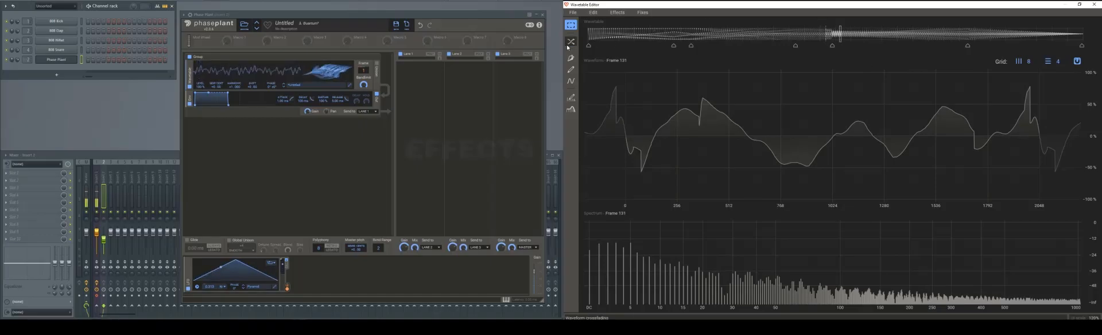
pyautogui.click(570, 42)
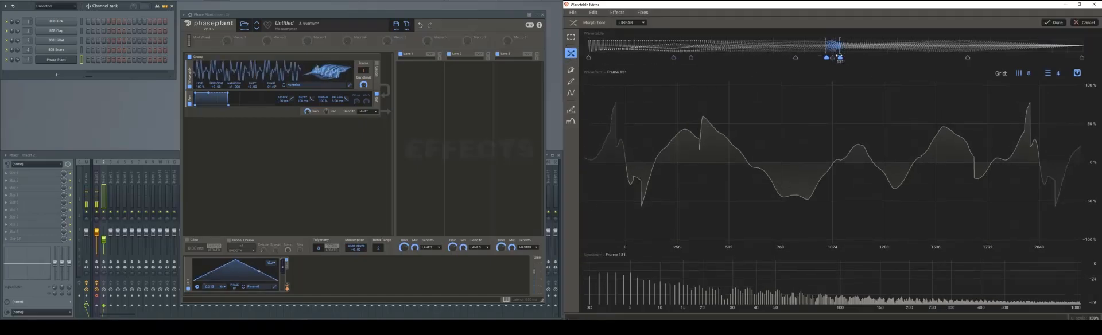
pyautogui.moveTo(840, 57)
pyautogui.mouseDown()
pyautogui.moveTo(910, 57)
pyautogui.moveTo(813, 57)
pyautogui.mouseUp()
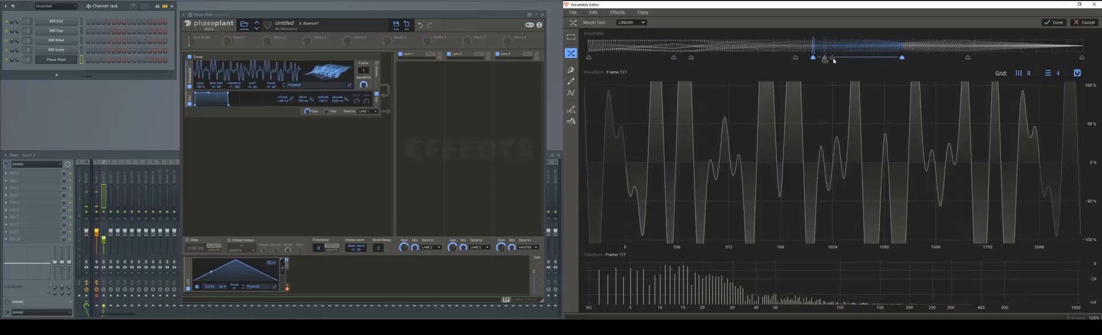
pyautogui.moveTo(900, 57); pyautogui.dragTo(907, 57)
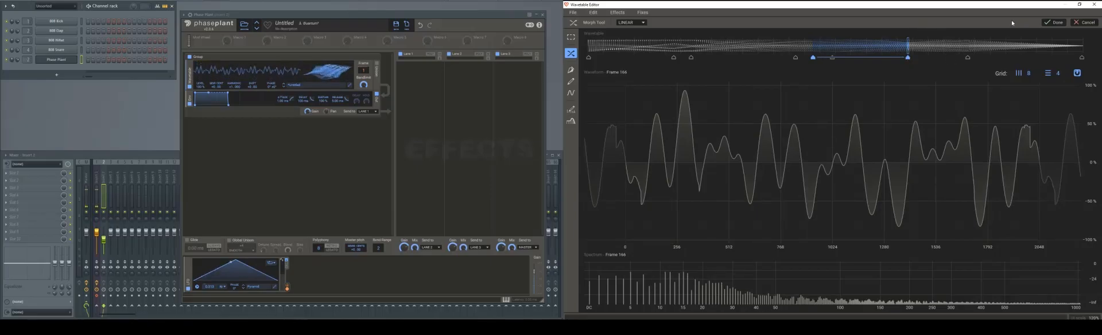
pyautogui.click(1056, 22)
pyautogui.click(77, 117)
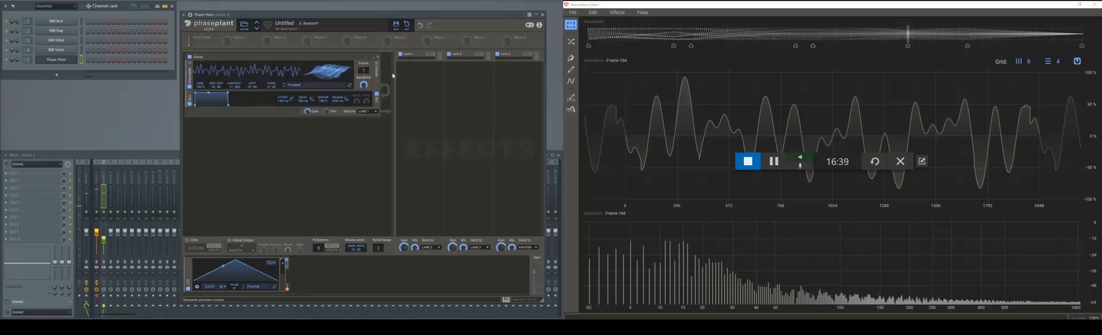
# - Apply a low-pass filter to a middle range of frames ending at frame 151, auditioning the filtered sound
pyautogui.moveTo(769, 45); pyautogui.dragTo(878, 55)
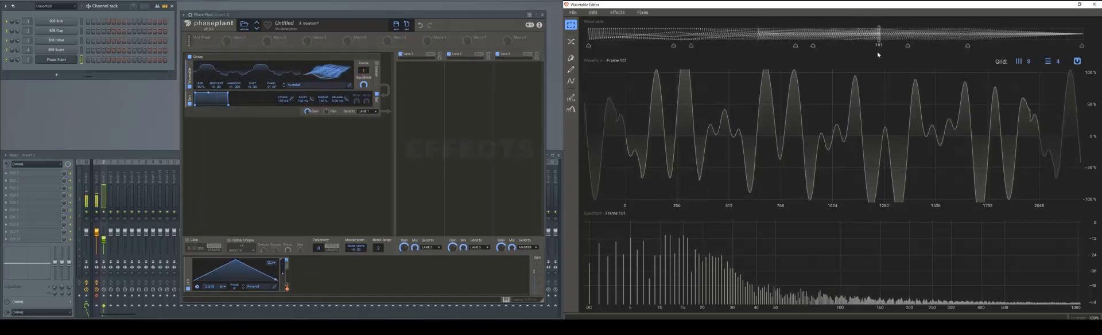
pyautogui.click(642, 13)
pyautogui.moveTo(619, 14)
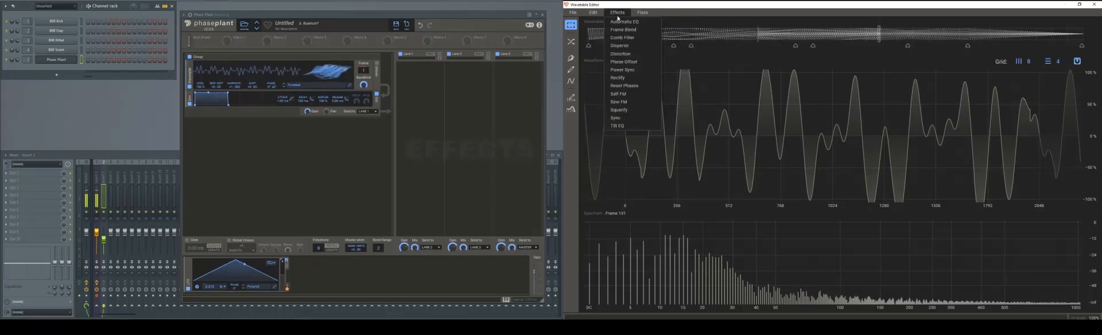
pyautogui.click(572, 109)
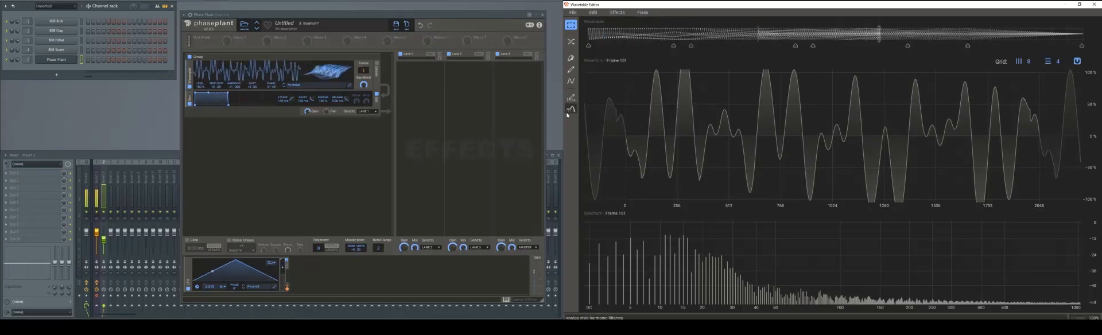
pyautogui.click(571, 109)
pyautogui.moveTo(799, 319); pyautogui.dragTo(799, 328)
pyautogui.click(108, 129)
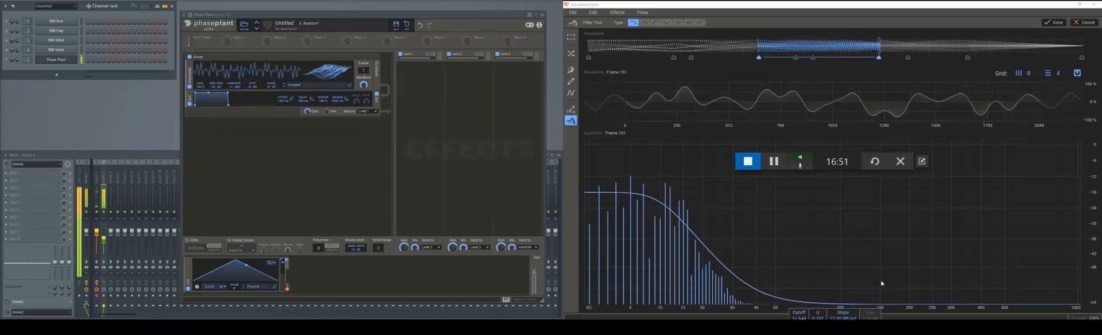
pyautogui.click(1052, 23)
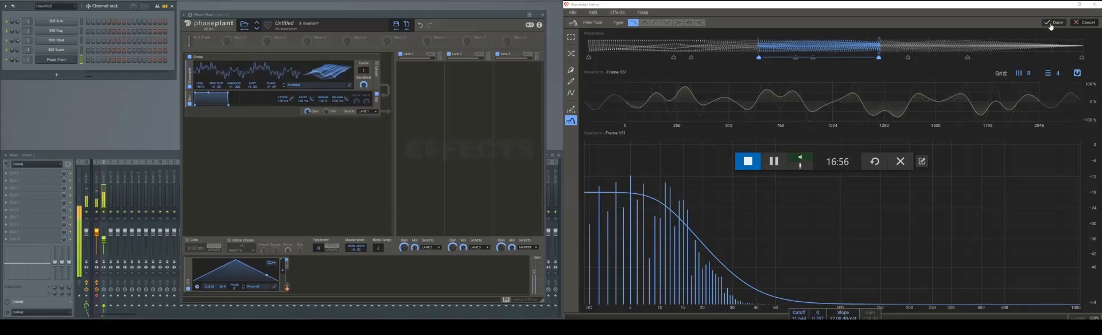
# - Apply a linear morph across the start of the newly filtered section, ending at frame 102
pyautogui.click(768, 47)
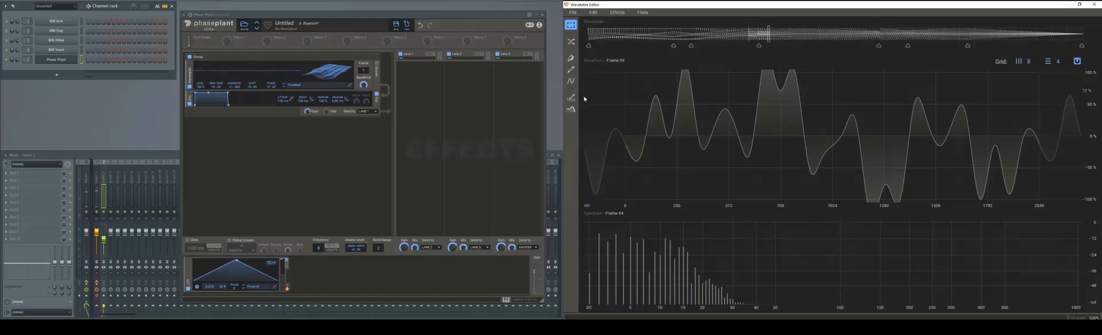
pyautogui.click(571, 41)
pyautogui.moveTo(769, 57); pyautogui.dragTo(784, 61)
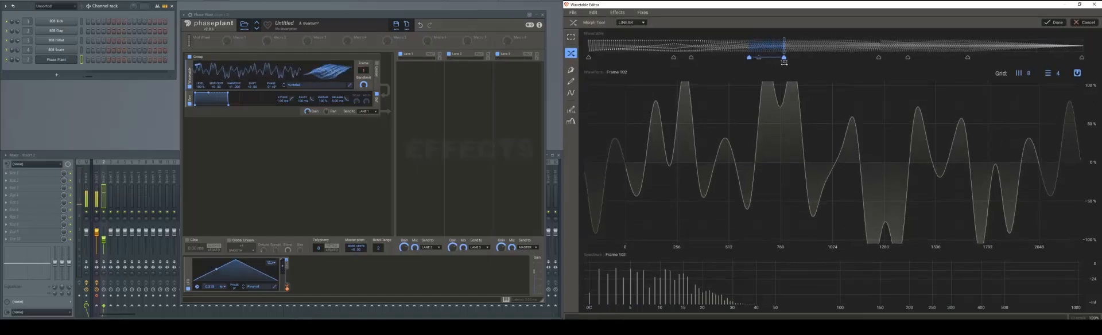
pyautogui.click(1047, 23)
# - Apply a linear morph across the end of the newly filtered section, ending at frame 161
pyautogui.click(889, 34)
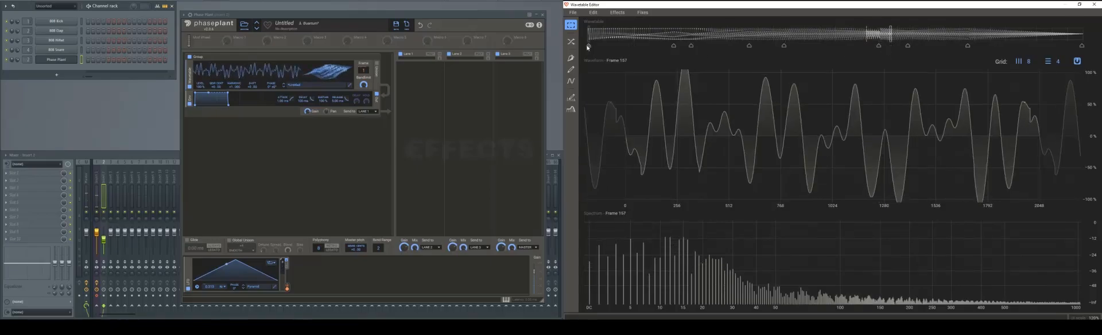
pyautogui.click(571, 41)
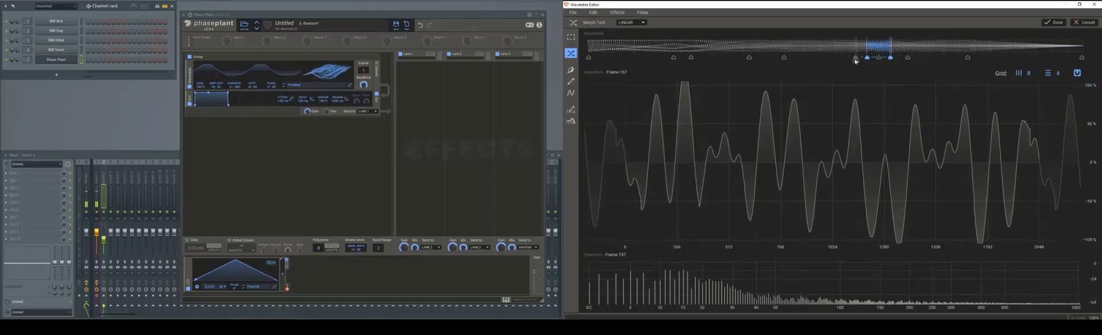
pyautogui.moveTo(866, 58); pyautogui.dragTo(850, 60)
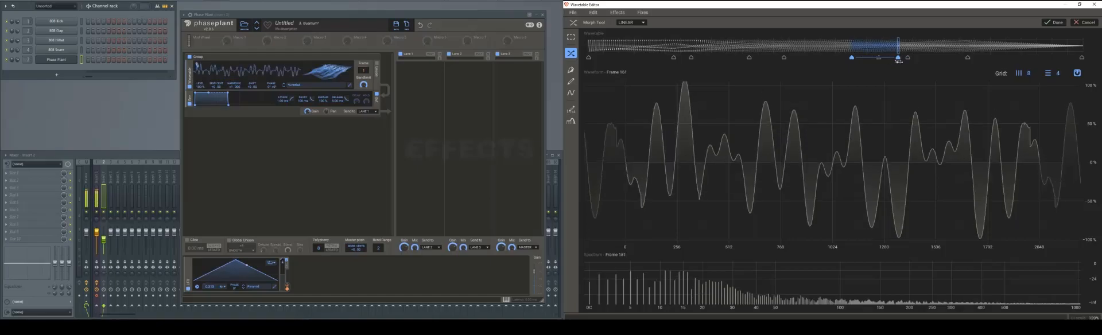
pyautogui.click(1053, 23)
# - Apply a linear morph across the end of the hand-drawn section, starting at frame 185, and audition the wavetable
pyautogui.moveTo(961, 54)
pyautogui.mouseDown()
pyautogui.moveTo(1004, 63)
pyautogui.moveTo(939, 61)
pyautogui.mouseUp()
pyautogui.click(571, 42)
pyautogui.click(1054, 22)
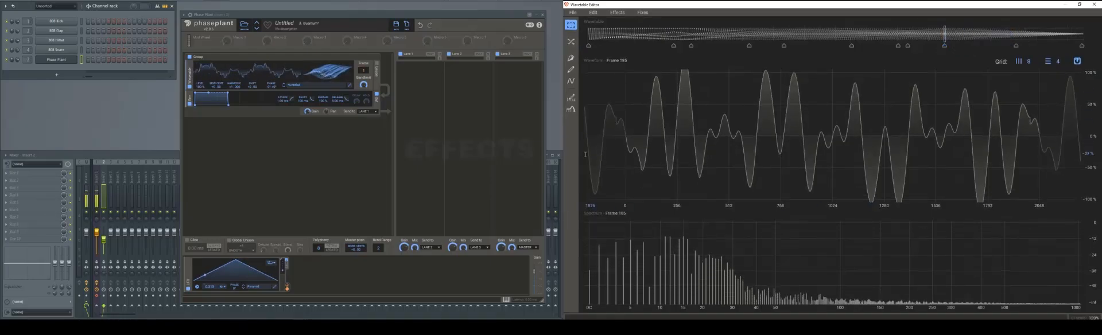
pyautogui.click(92, 132)
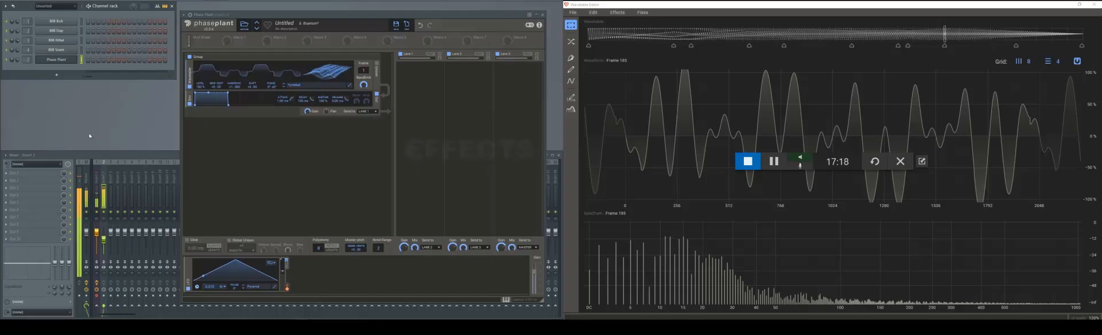